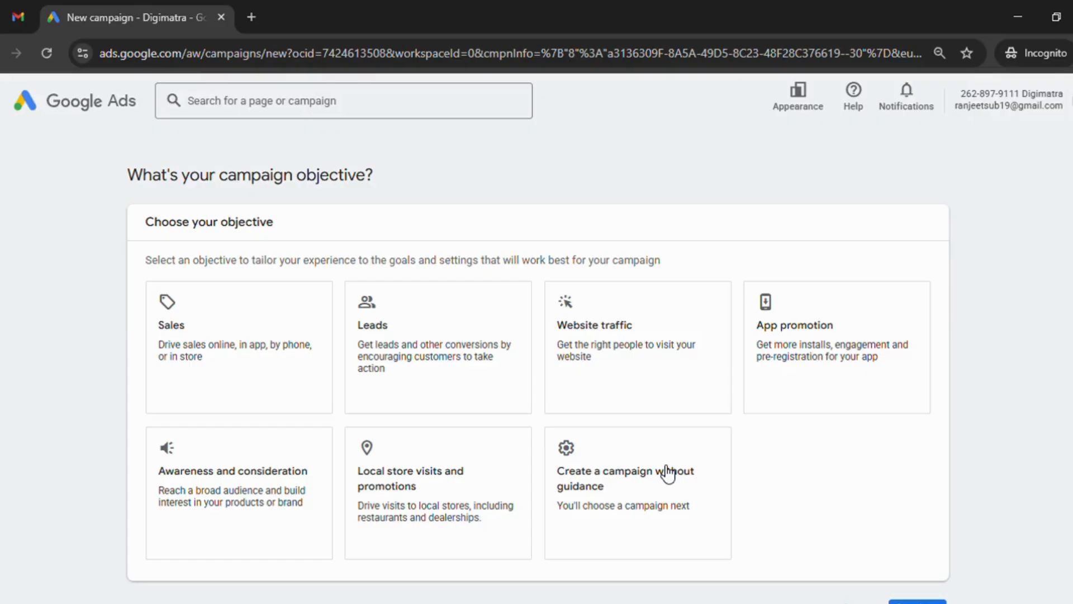
- Start a Search campaign without guidance and accept the account-default conversion goal
scroll(668, 473, "down", 2)
left_click(620, 419)
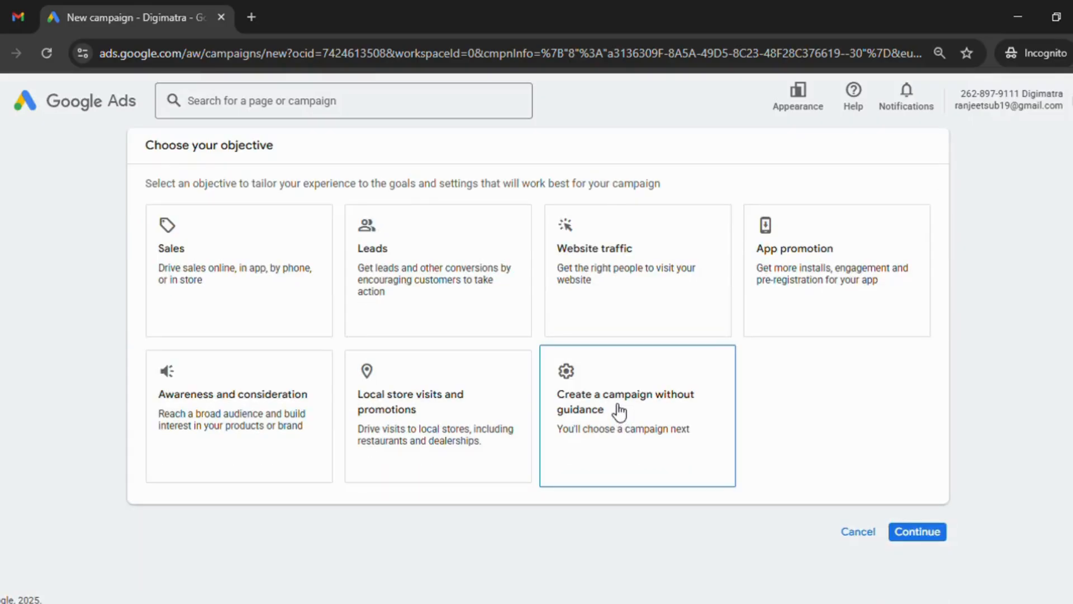
left_click(618, 408)
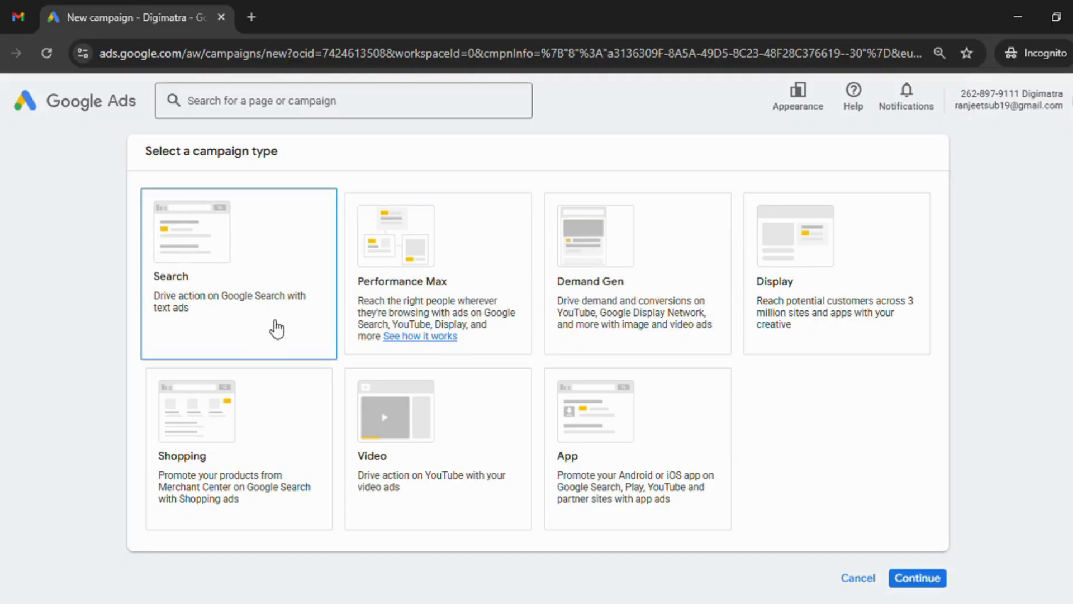
left_click(259, 292)
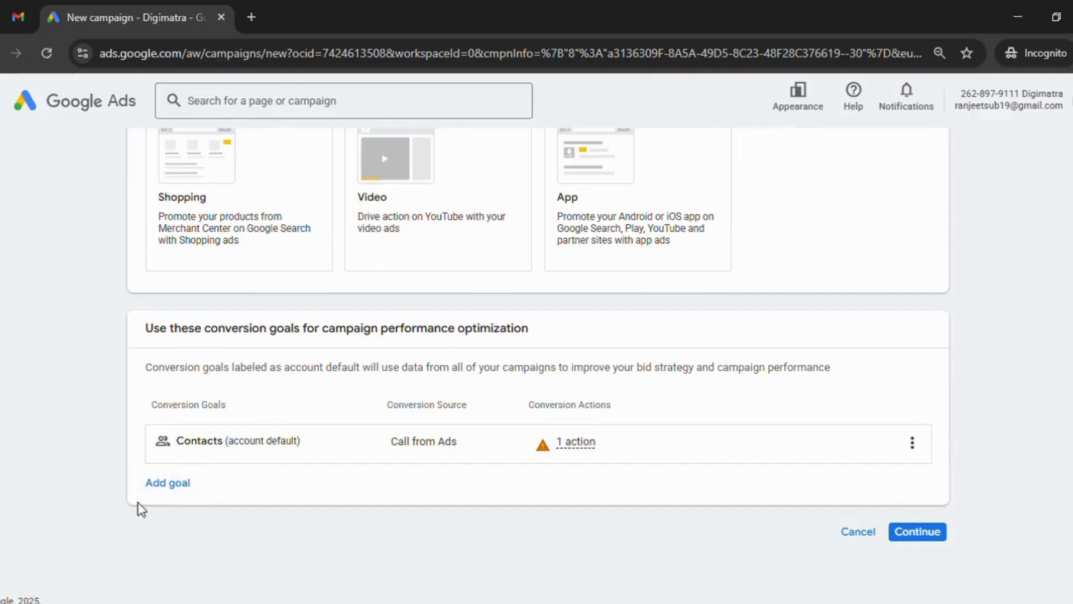
left_click(919, 535)
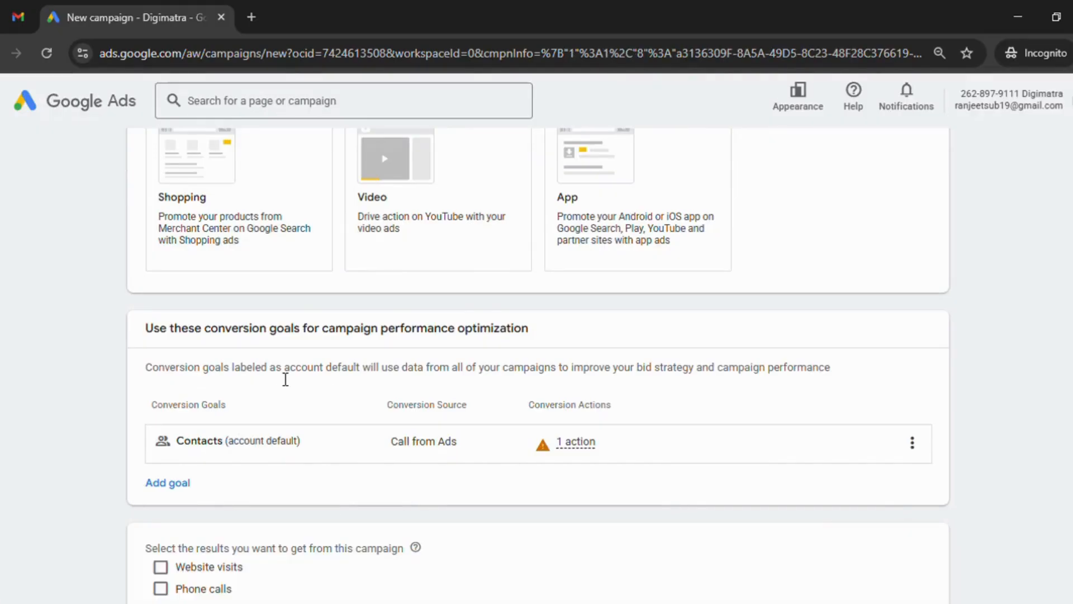
scroll(89, 383, "down", 2)
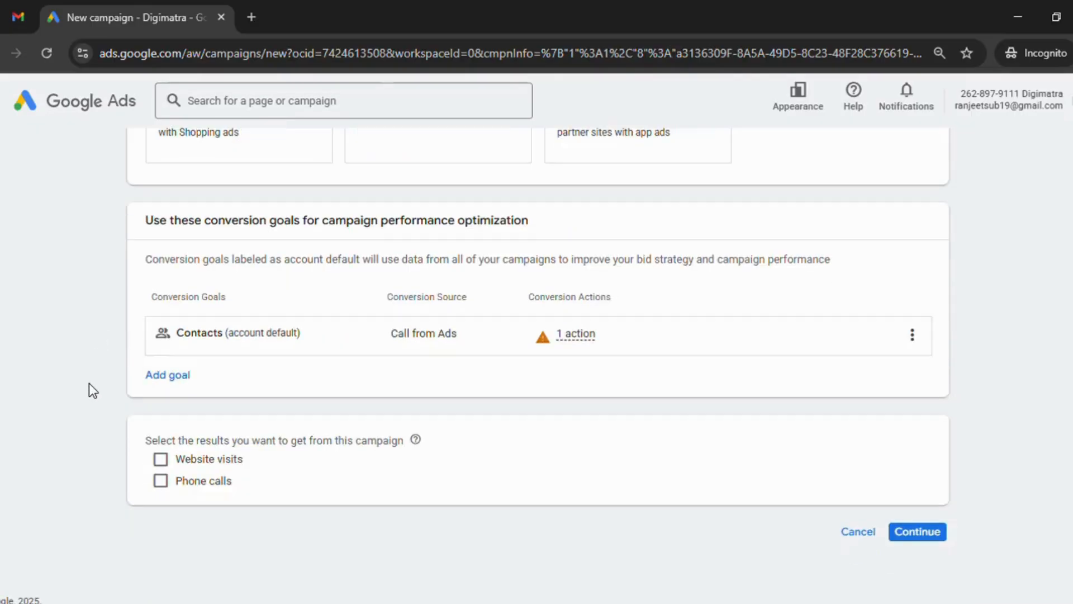
left_click(162, 461)
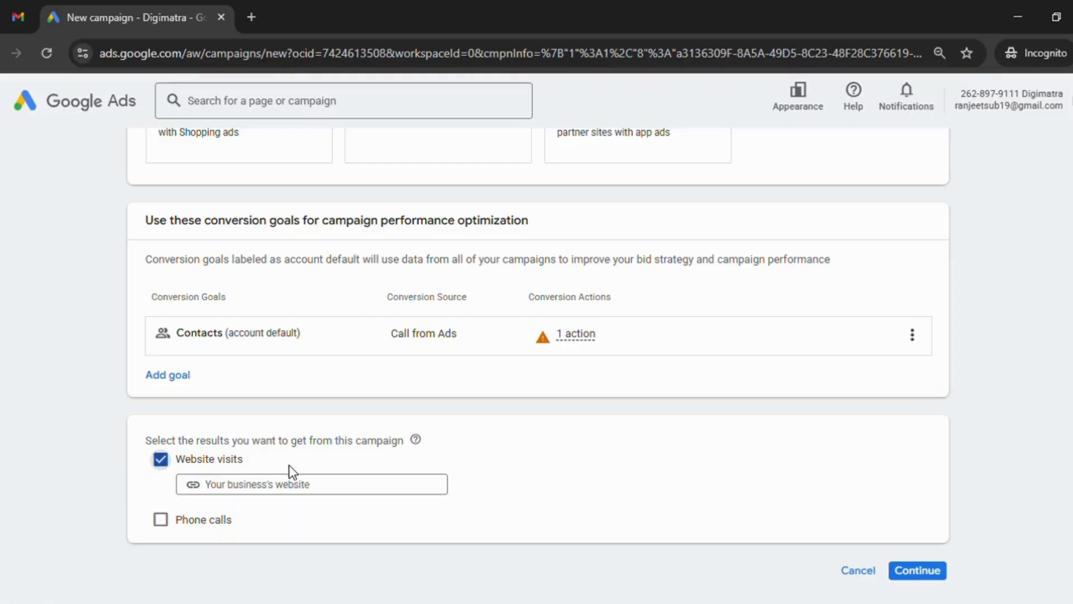
left_click(270, 482)
type("https://digimatra.blogspot.com/")
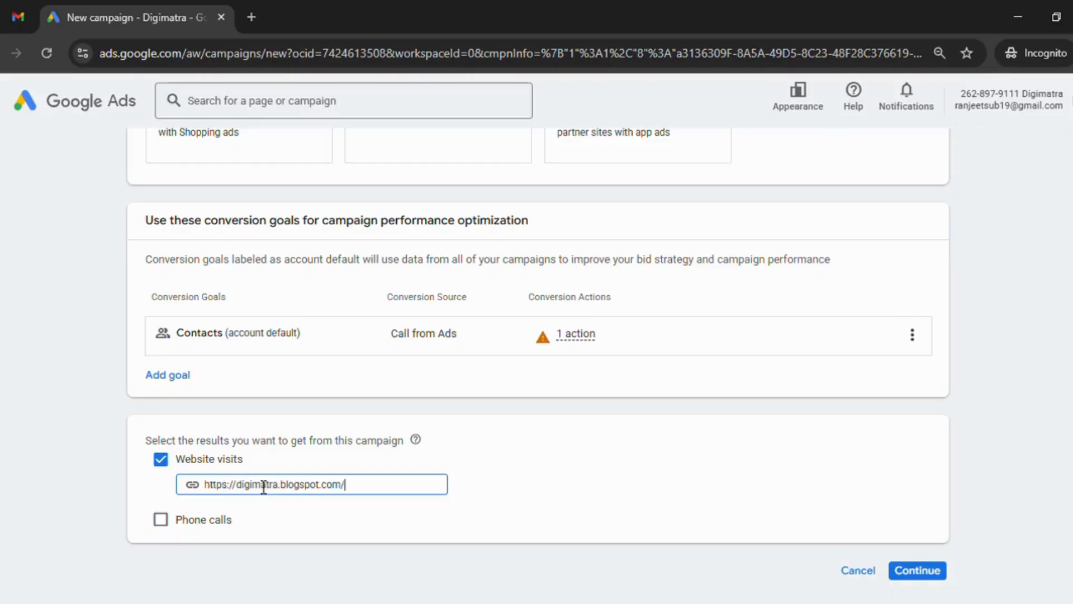
scroll(563, 493, "down", 1)
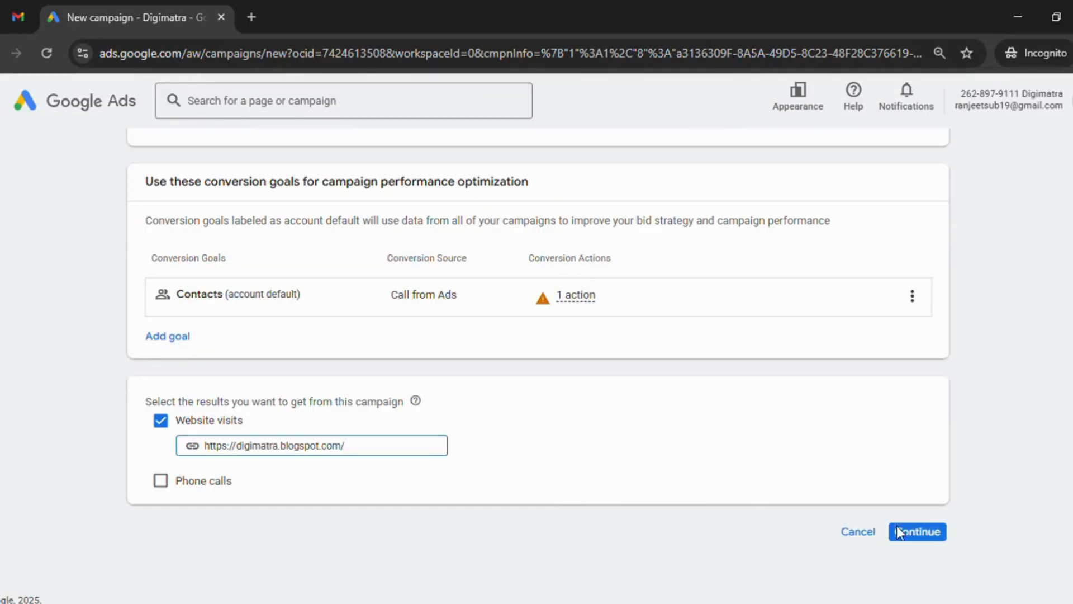
left_click(923, 534)
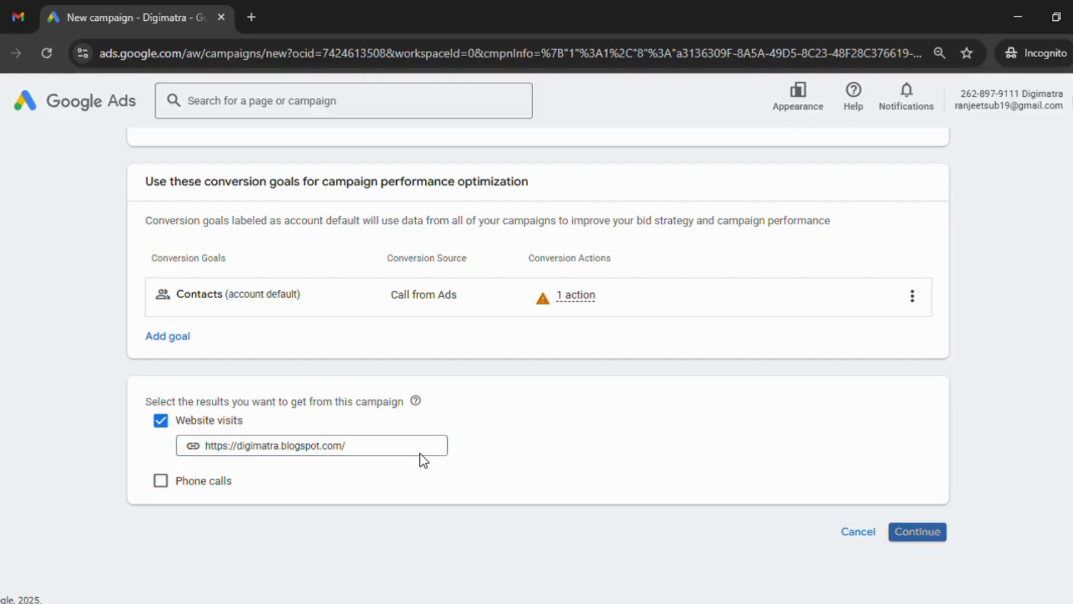
- Name the campaign Test-99 and start it as a new campaign instead of finishing the saved draft
scroll(69, 411, "down", 3)
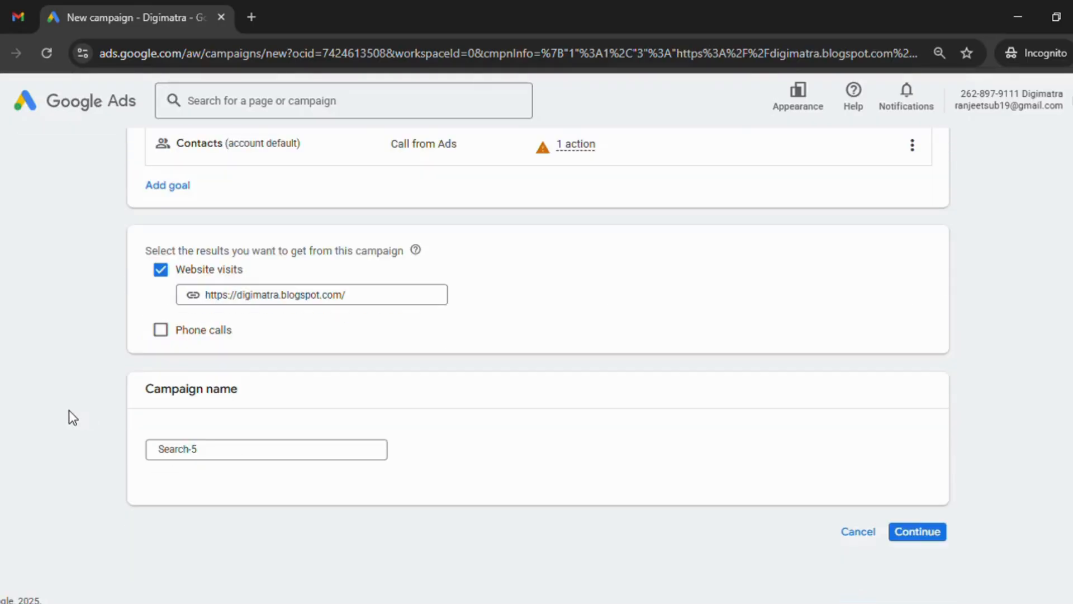
left_click_drag(242, 455, 112, 461)
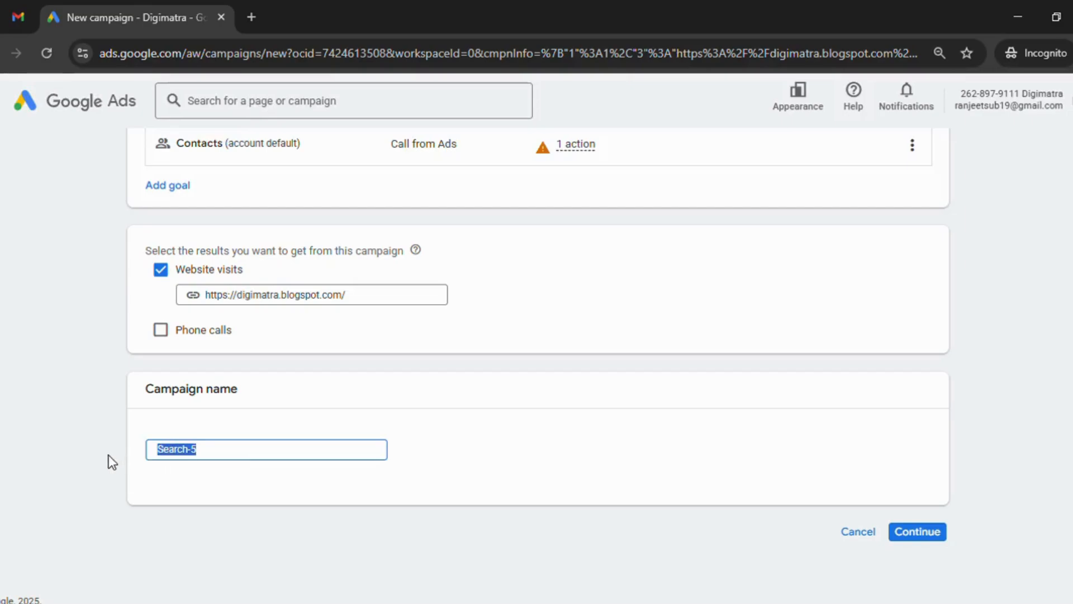
type("Test-99")
left_click(917, 532)
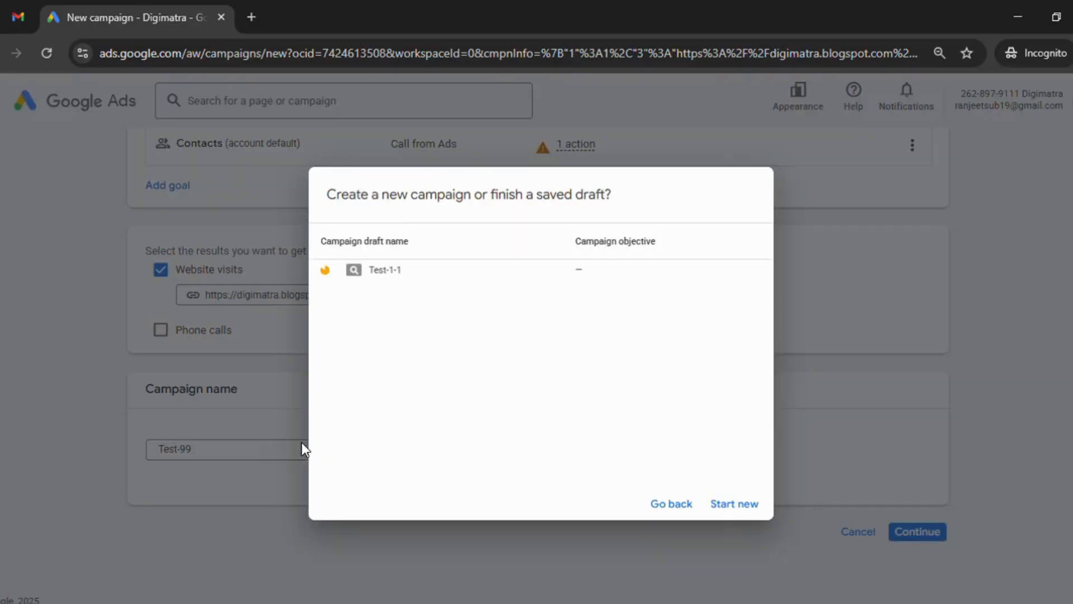
left_click(732, 504)
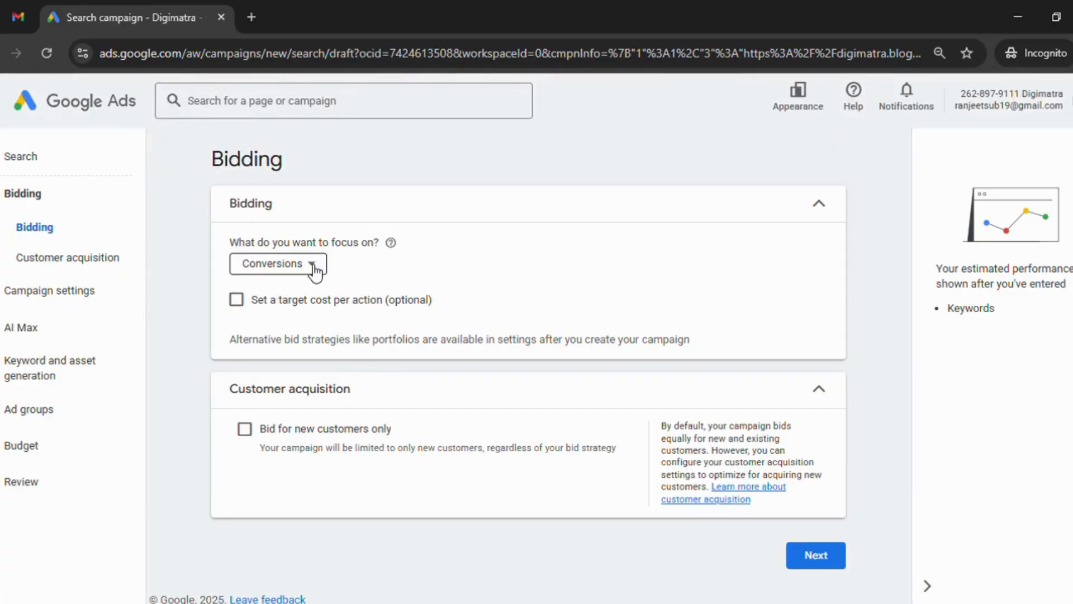
- Set the bidding focus to Conversions and proceed to the campaign settings
left_click(313, 265)
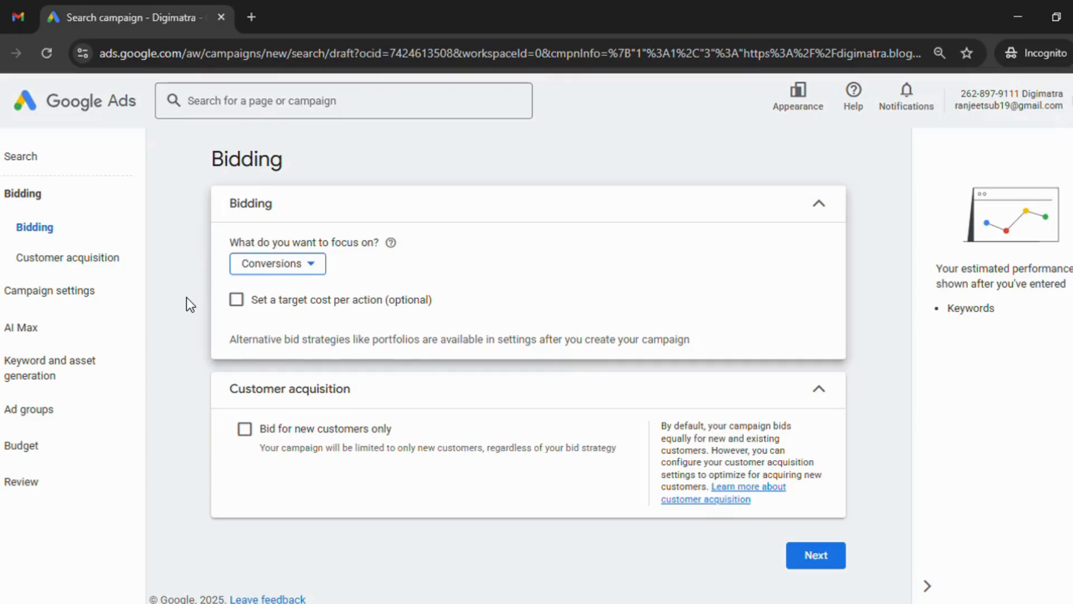
left_click(280, 299)
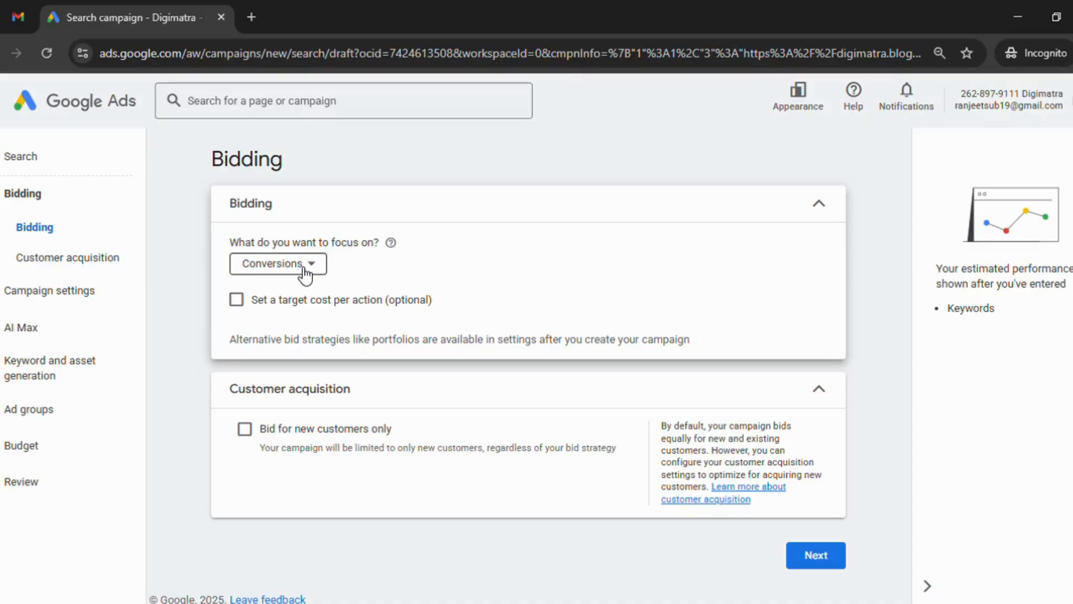
left_click(314, 264)
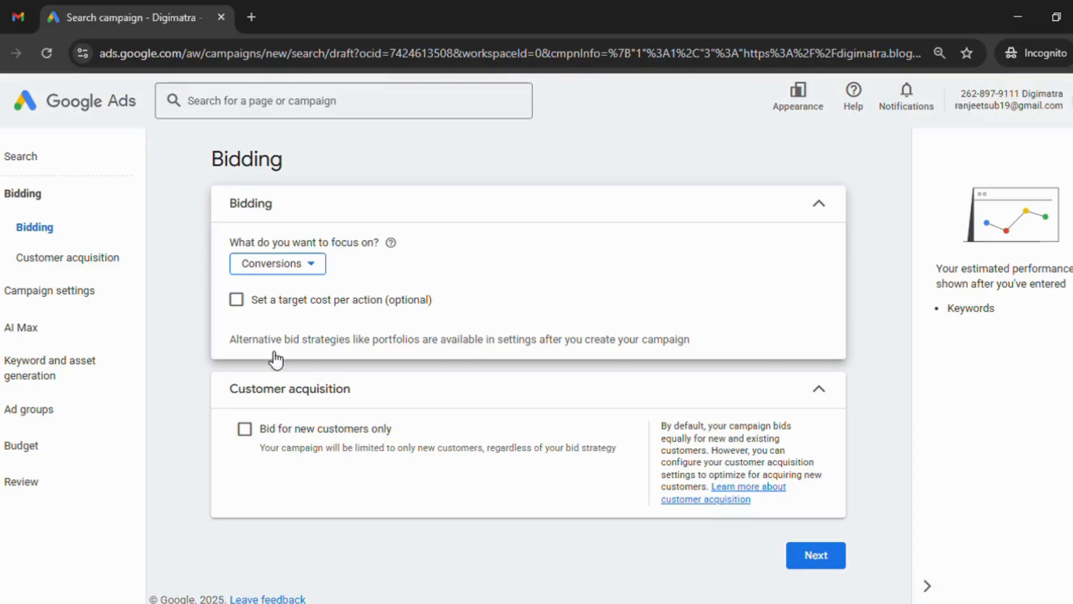
left_click(263, 265)
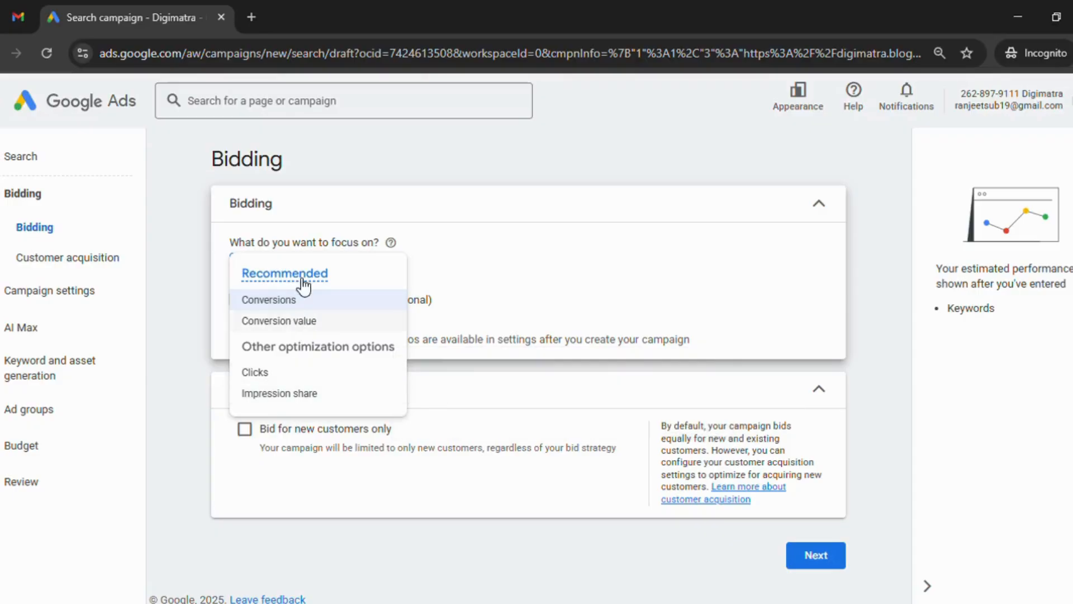
left_click(273, 306)
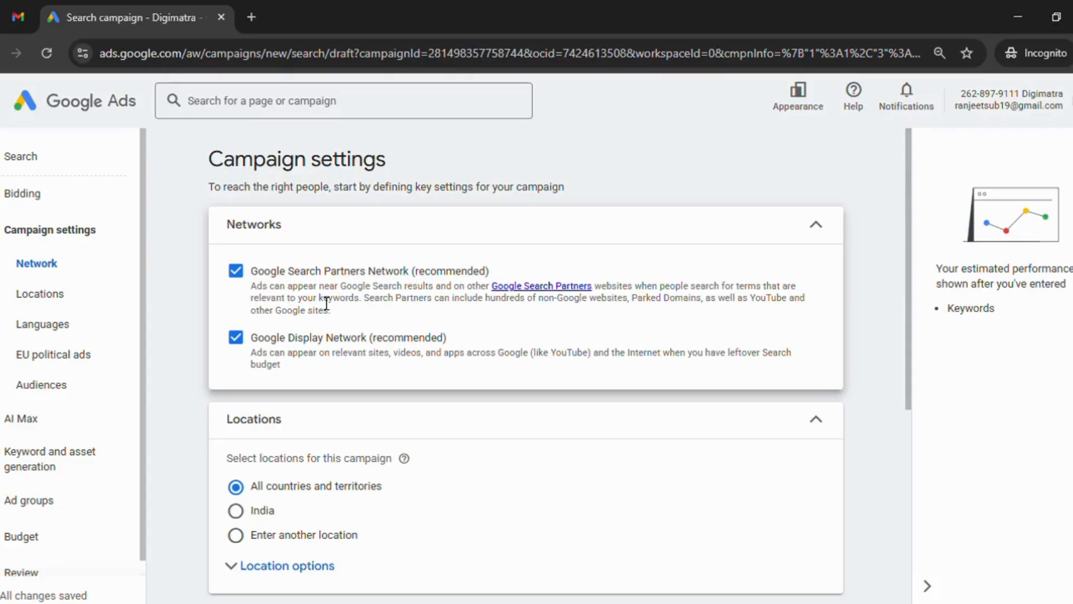
- Exclude the Google Search Partners Network from the campaign's networks
left_click(242, 278)
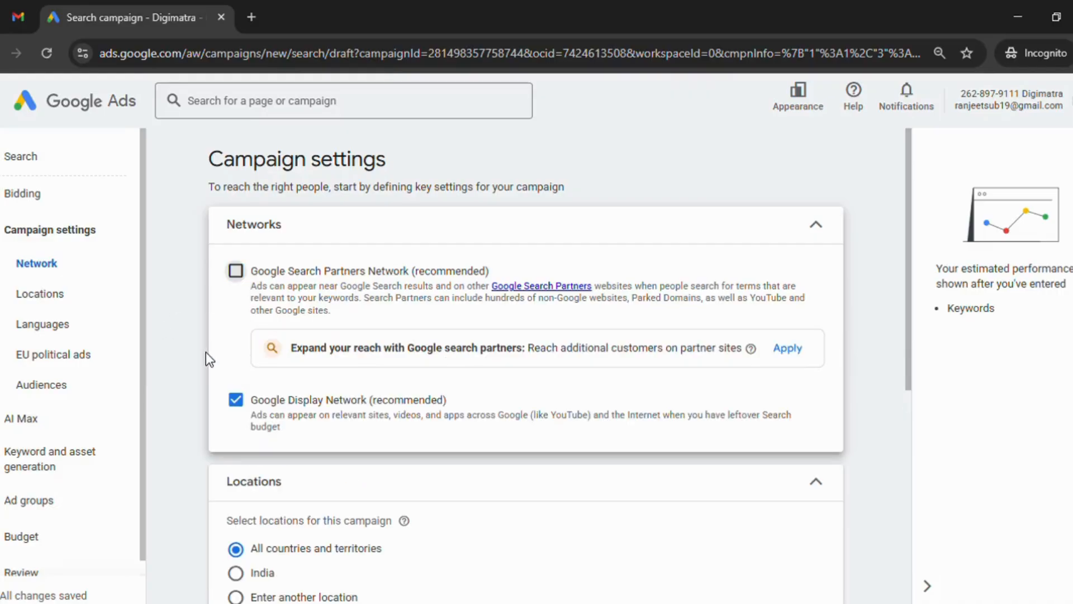
scroll(206, 351, "down", 3)
scroll(206, 353, "up", 2)
scroll(206, 352, "down", 2)
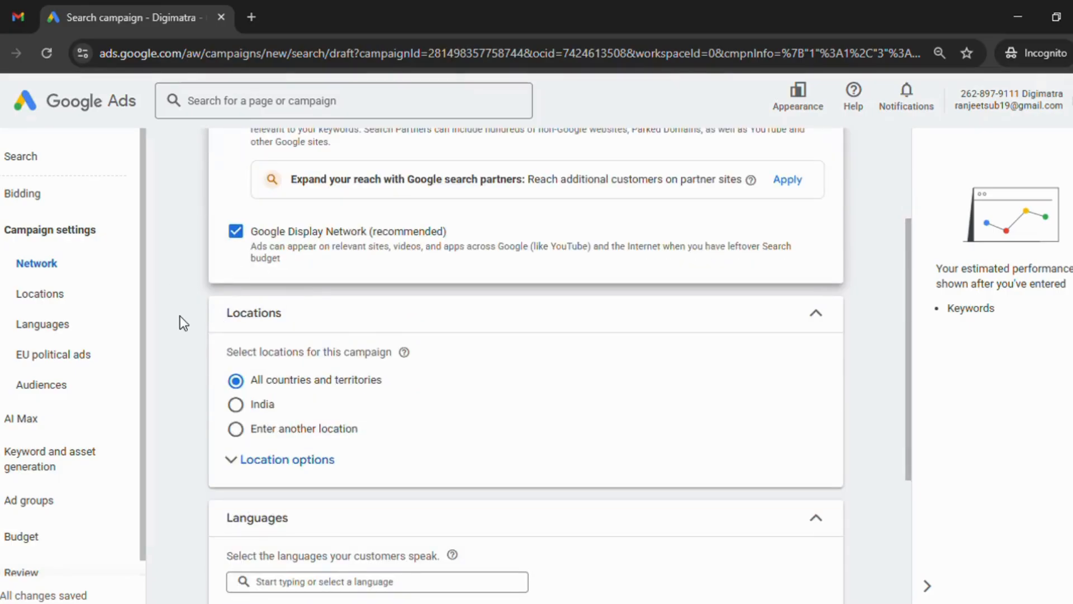
- Target another location for the campaign by adding the city Noida, Uttar Pradesh, India
scroll(177, 329, "down", 2)
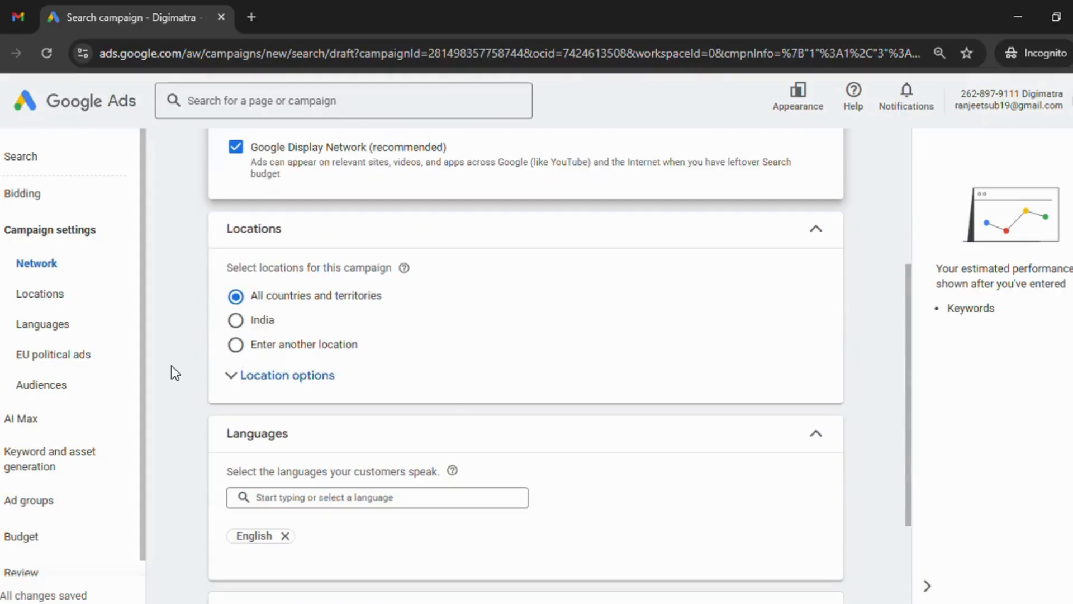
left_click(235, 344)
left_click(343, 391)
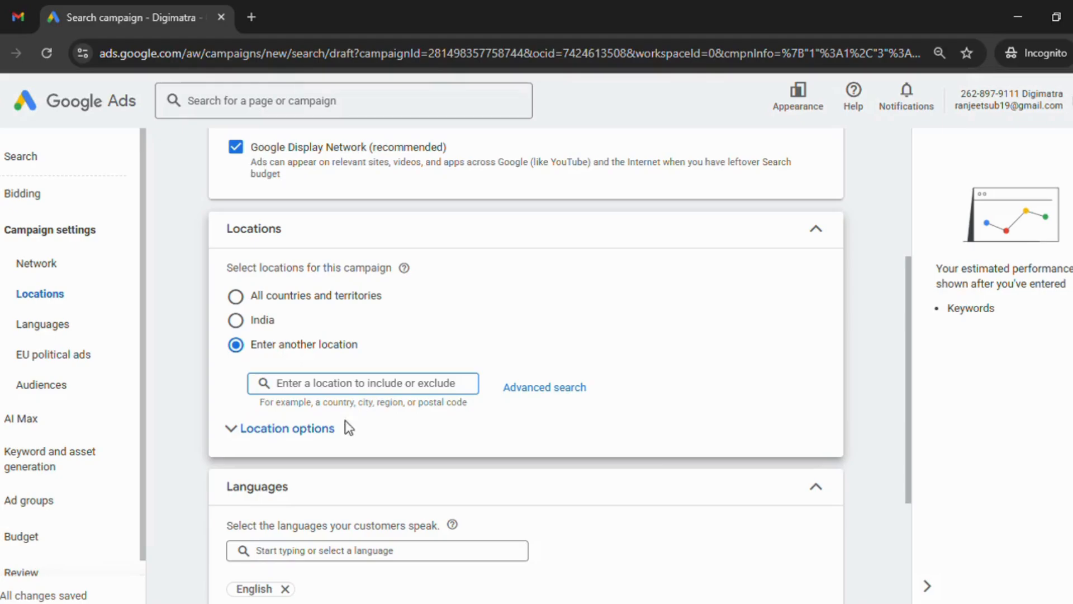
type("noida")
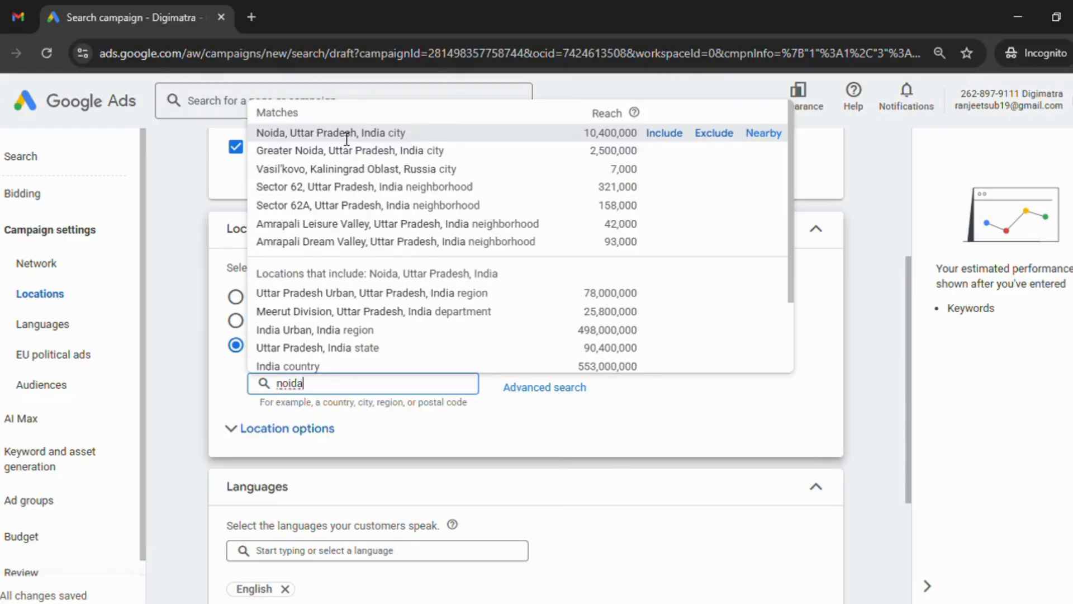
key("Return")
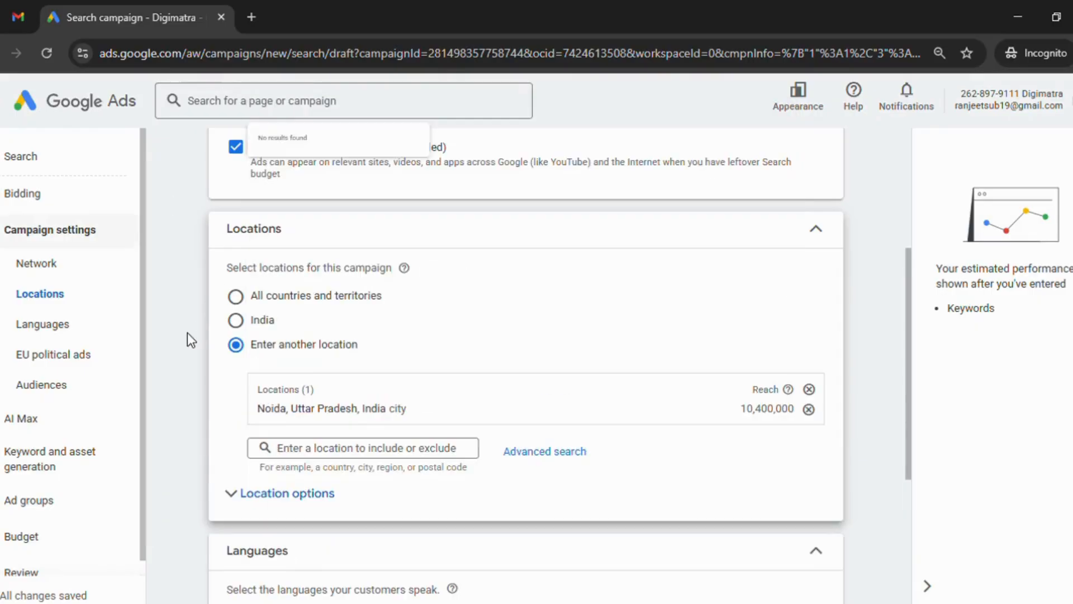
- Expand the additional campaign settings and set the ad schedule to run on All days
scroll(187, 333, "down", 4)
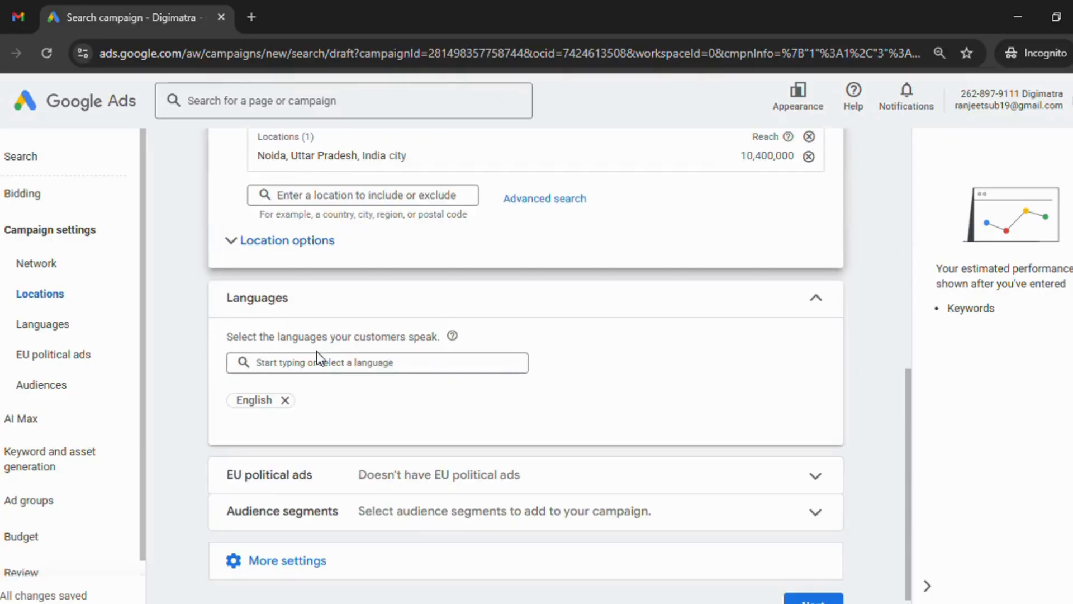
scroll(204, 432, "down", 1)
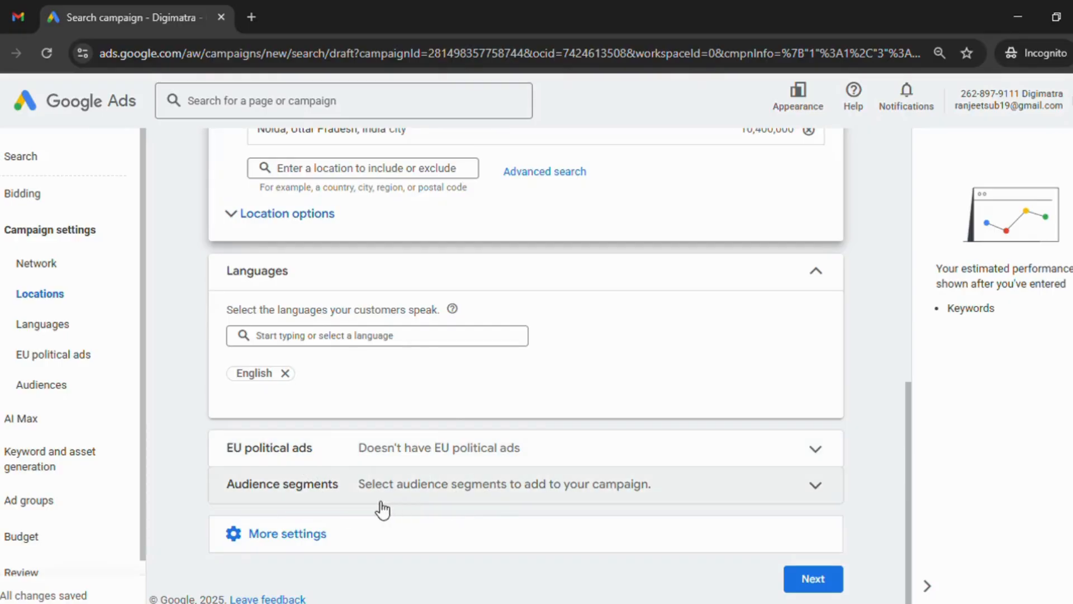
left_click(337, 545)
scroll(418, 464, "down", 4)
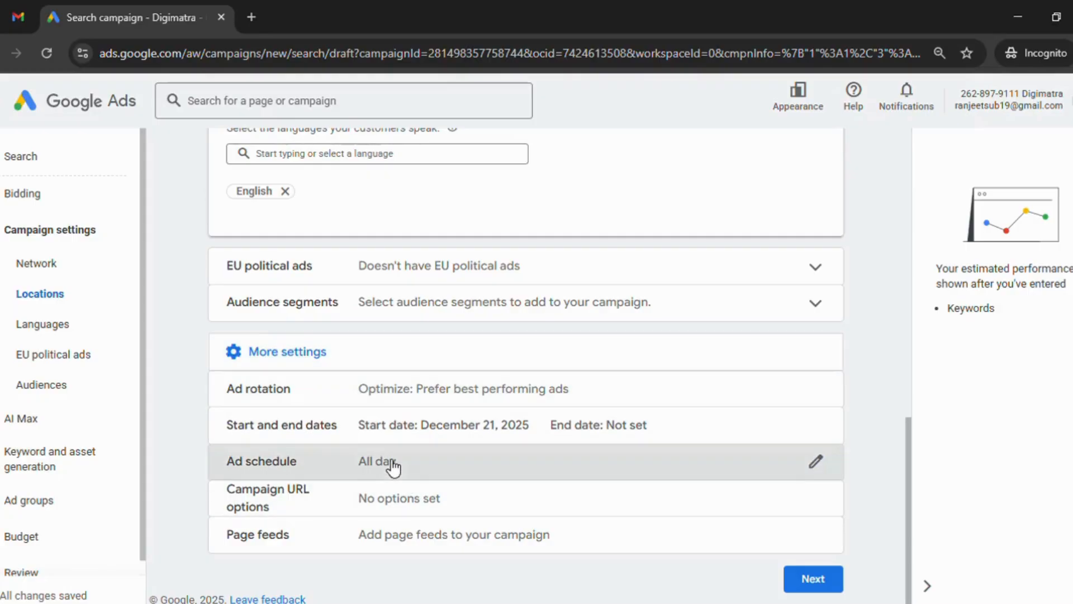
left_click(392, 464)
scroll(386, 447, "down", 2)
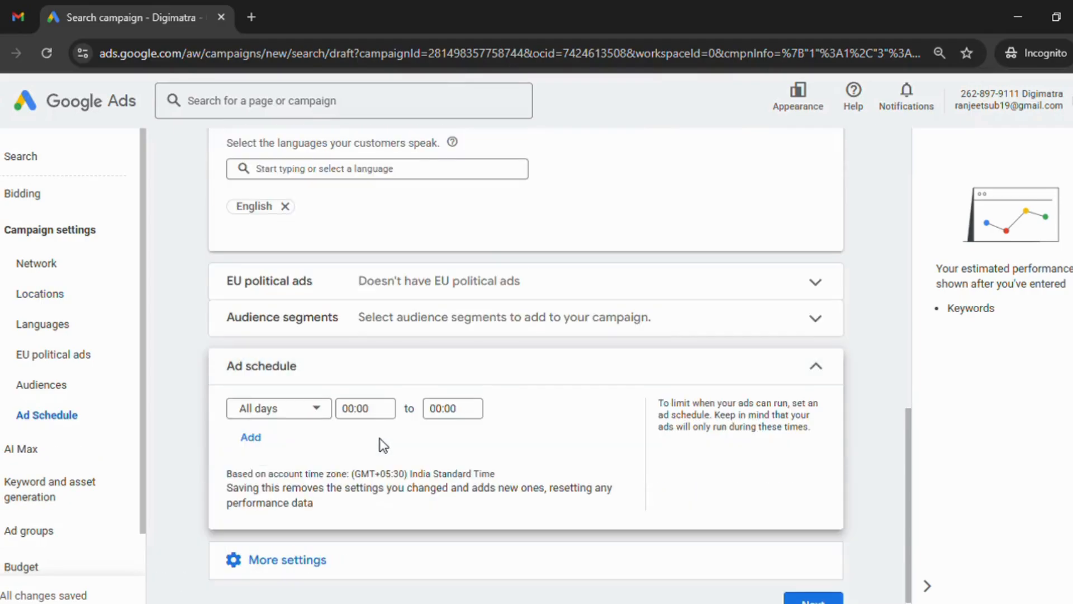
left_click(294, 411)
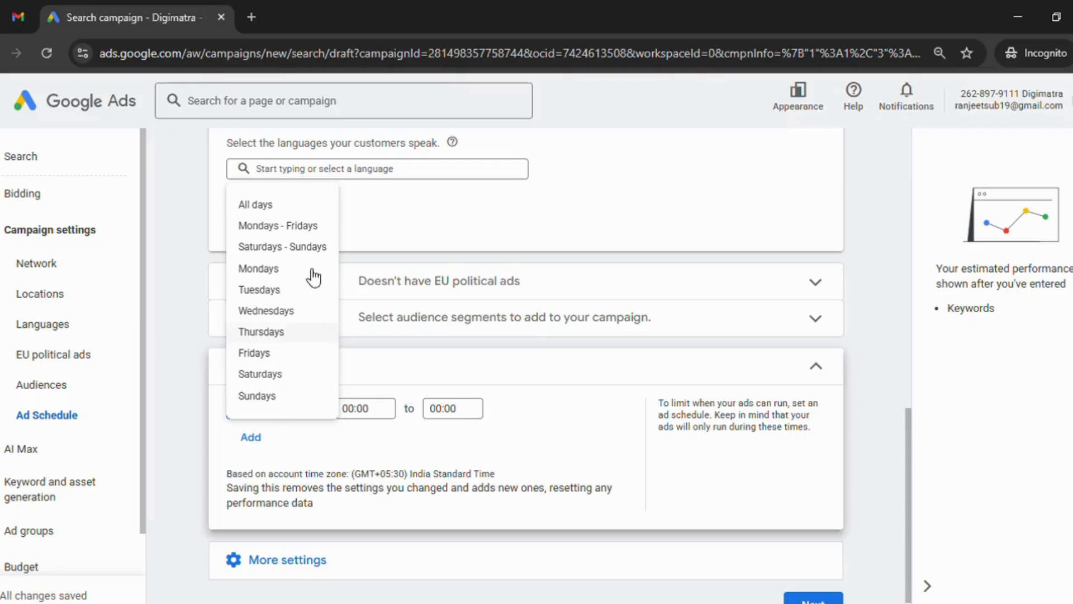
left_click(304, 207)
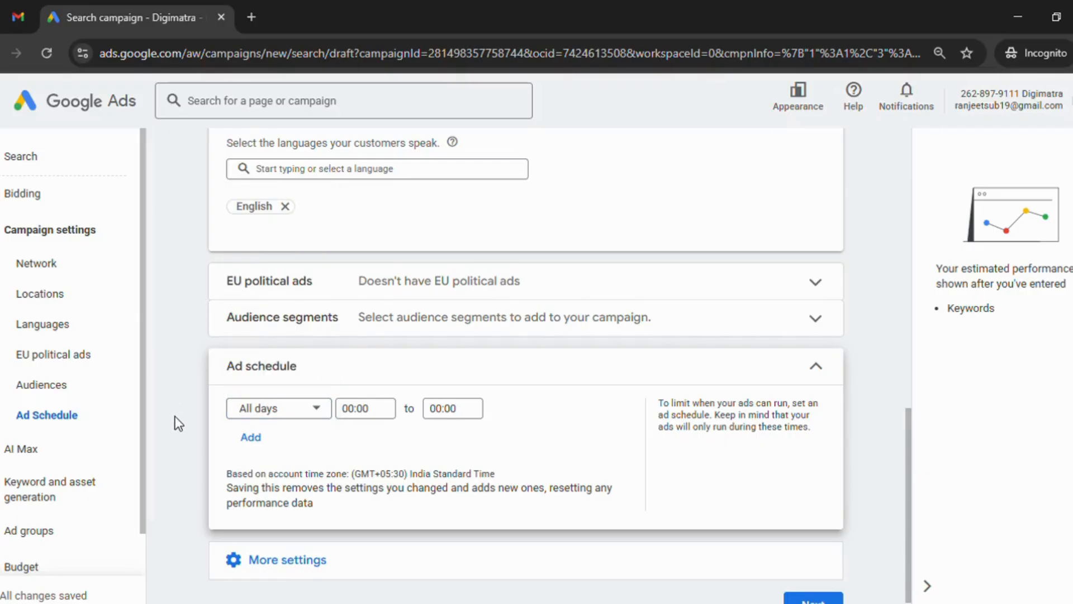
- Set the start time of the All days ad schedule to 10:00
scroll(175, 424, "down", 1)
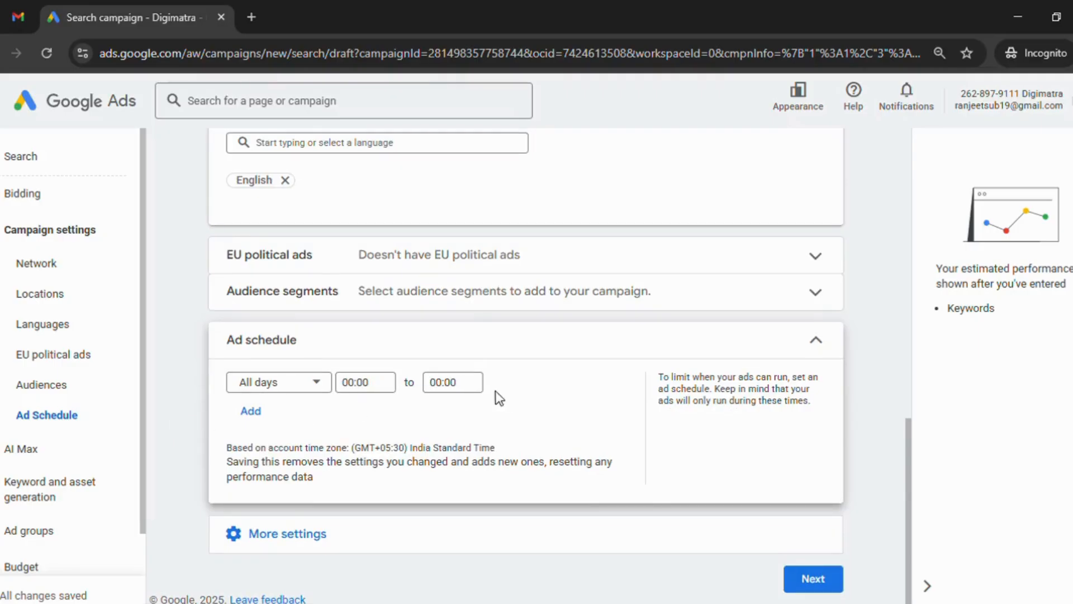
left_click(373, 382)
left_click(361, 390)
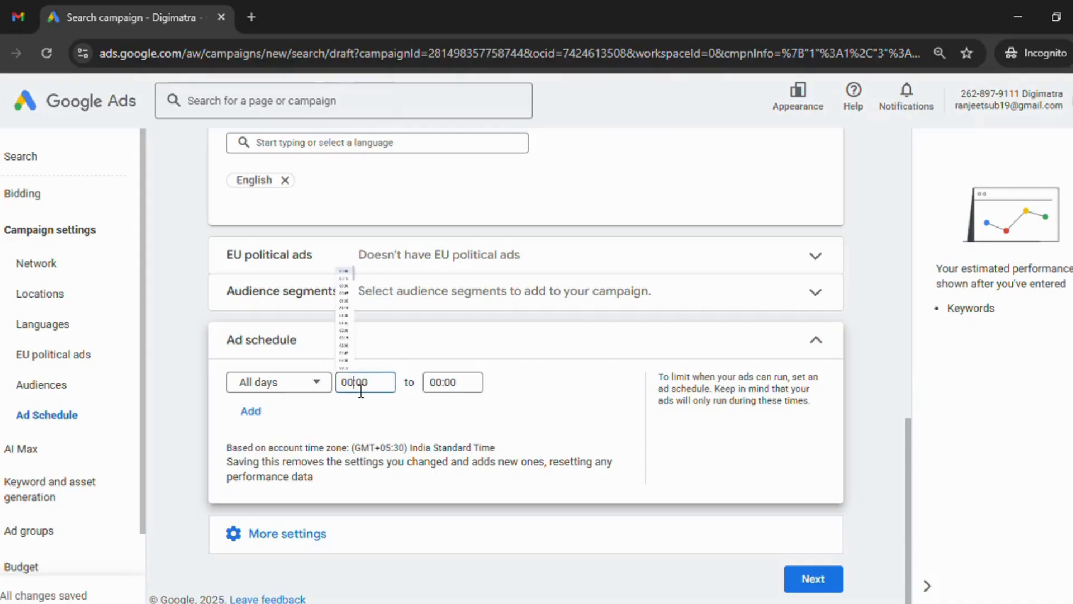
key("BackSpace")
key("BackSpace")
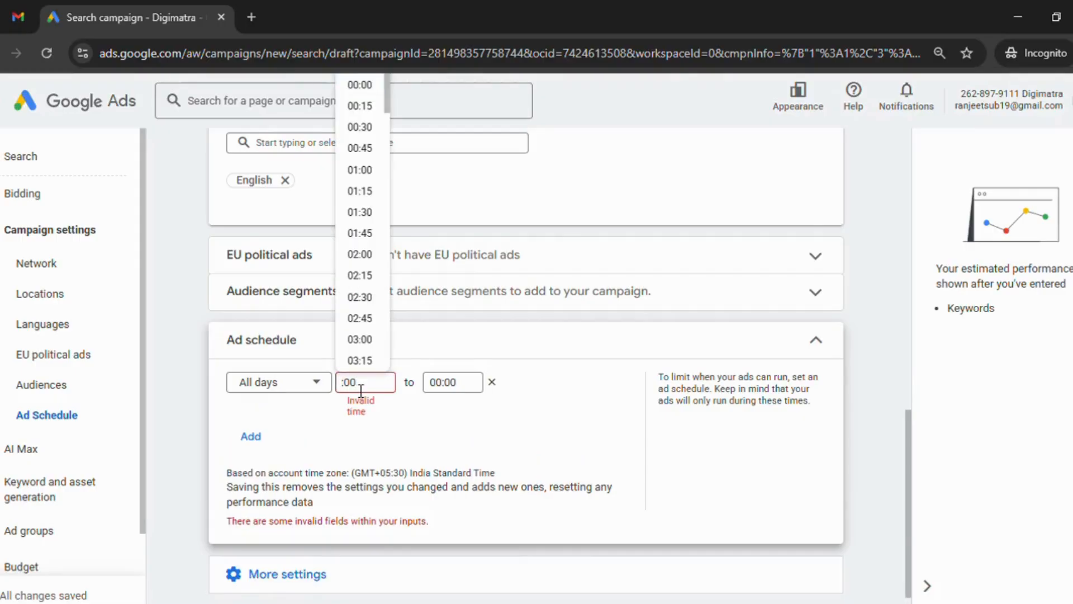
type("10")
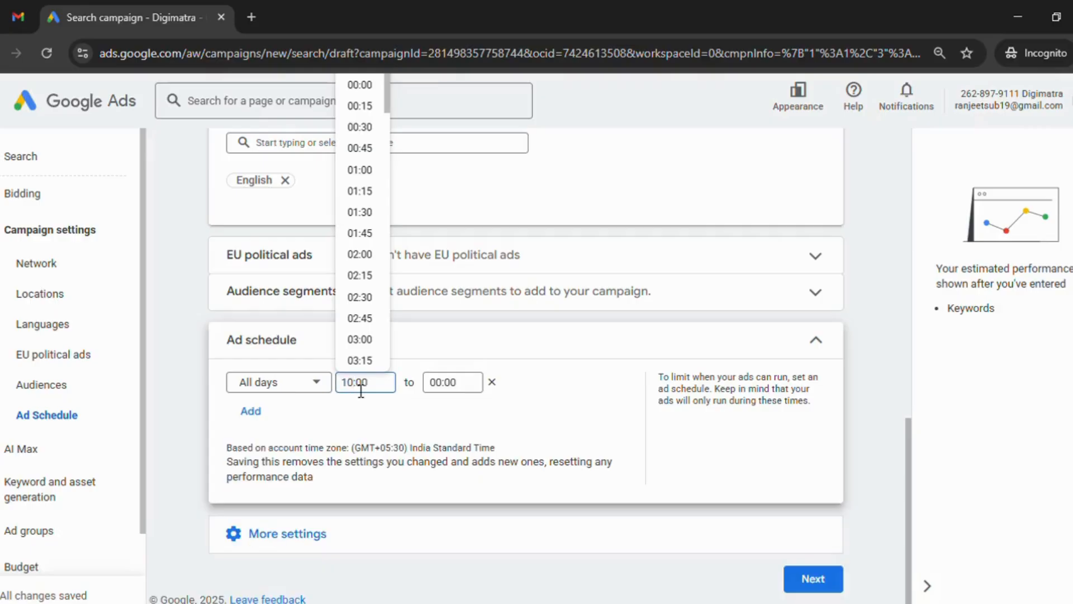
- Set the ad schedule's end time to 11:00 and proceed to the AI Max settings
left_click(448, 390)
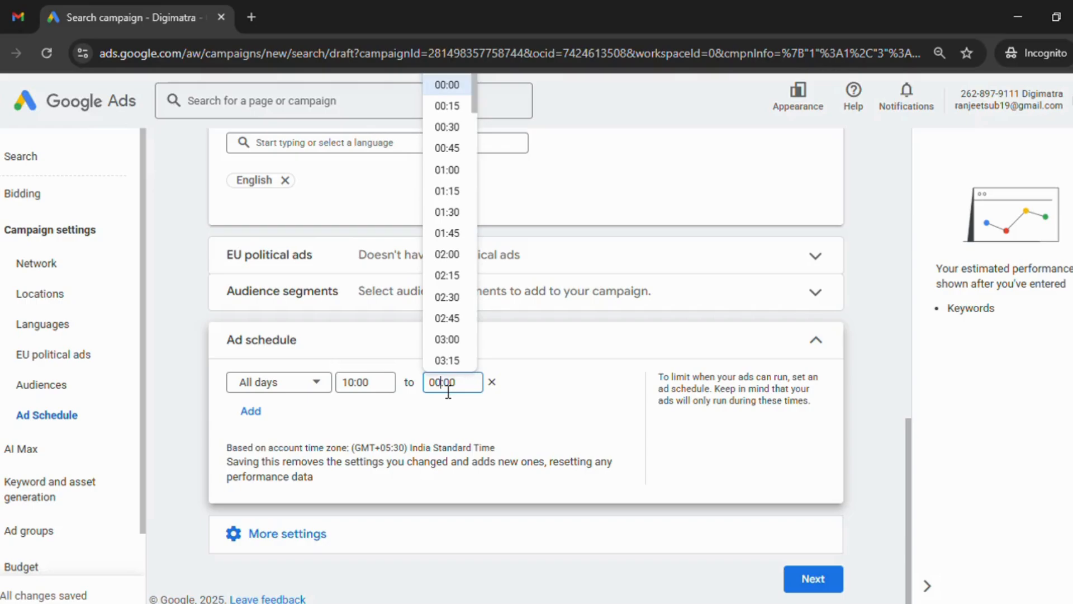
key("BackSpace")
key("BackSpace")
type("11")
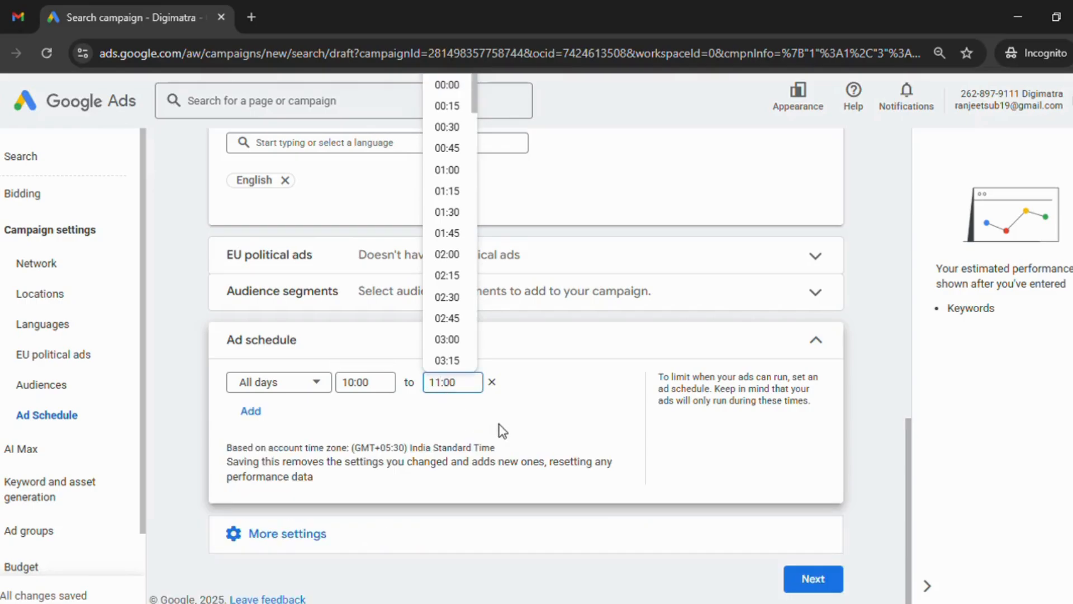
left_click(463, 459)
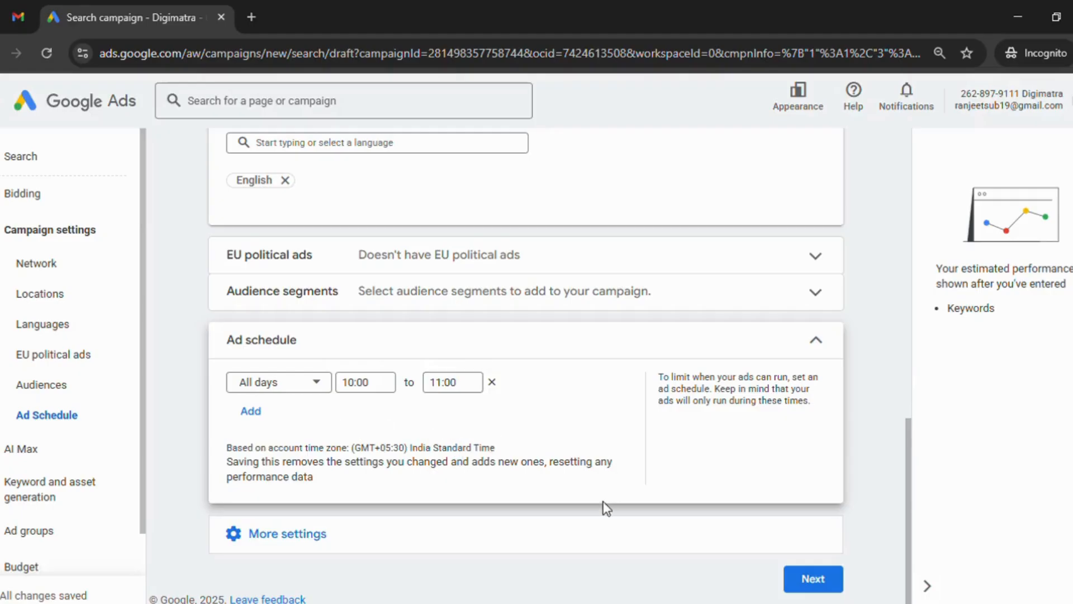
left_click(827, 346)
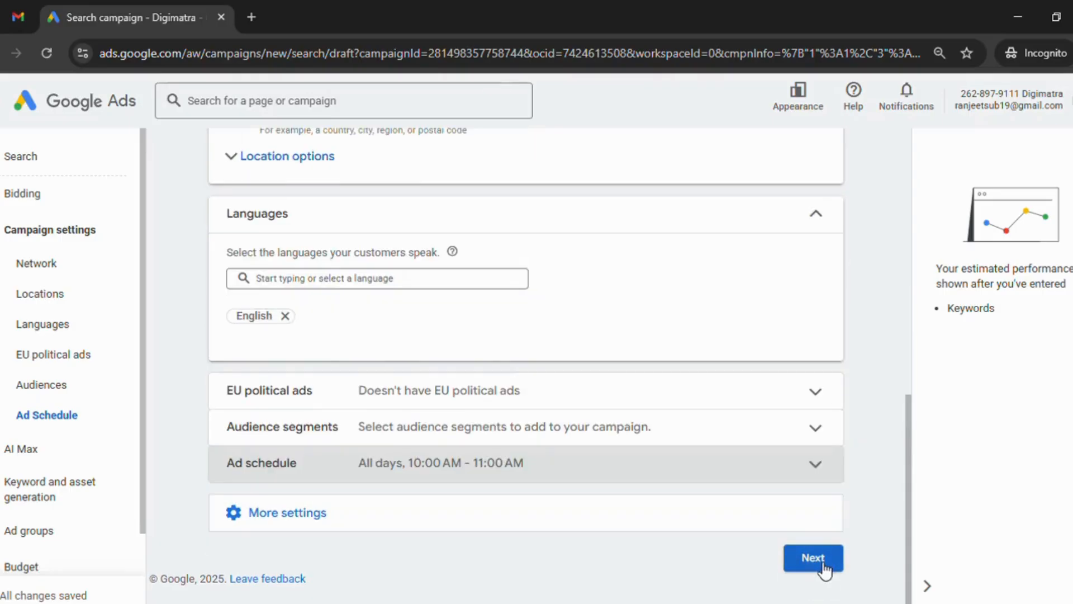
left_click(825, 567)
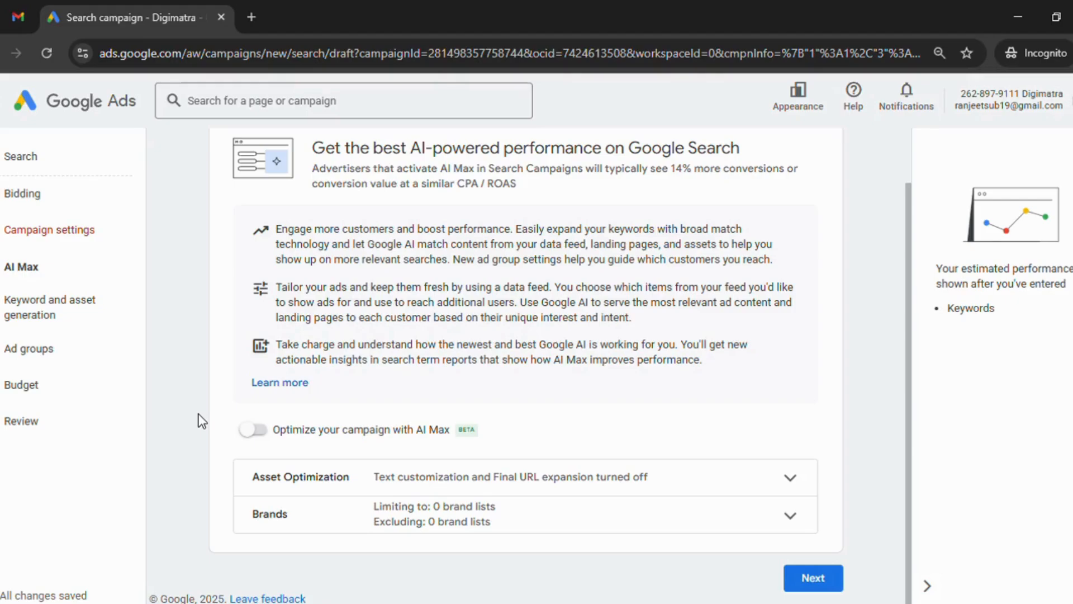
- Turn on AI Max optimization for the campaign, keeping text customization and final URL expansion, and proceed to keyword and asset generation
left_click(269, 433)
scroll(196, 424, "down", 3)
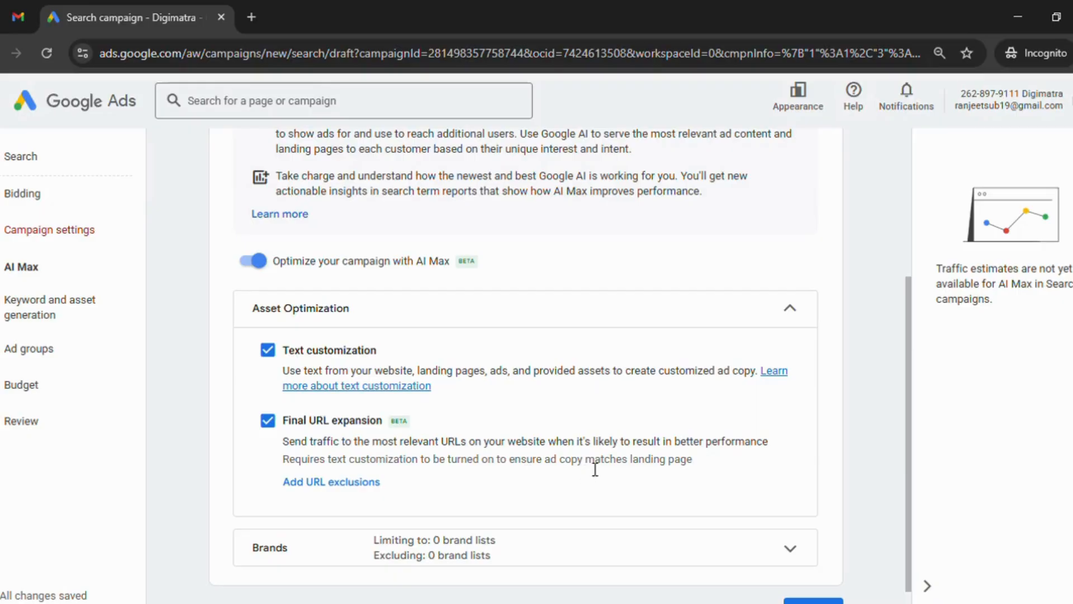
scroll(591, 468, "down", 1)
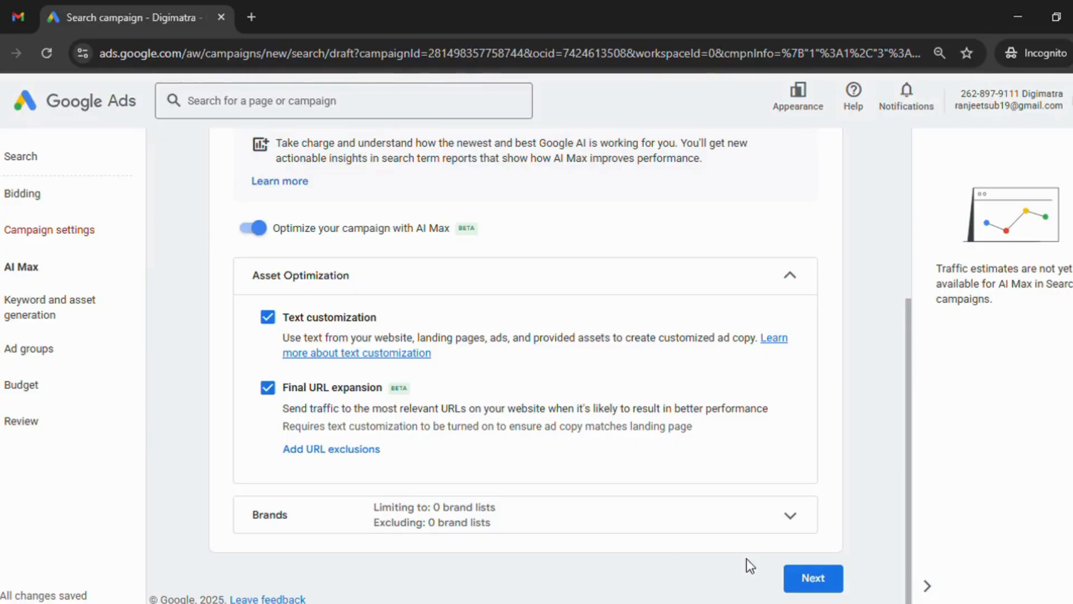
left_click(249, 228)
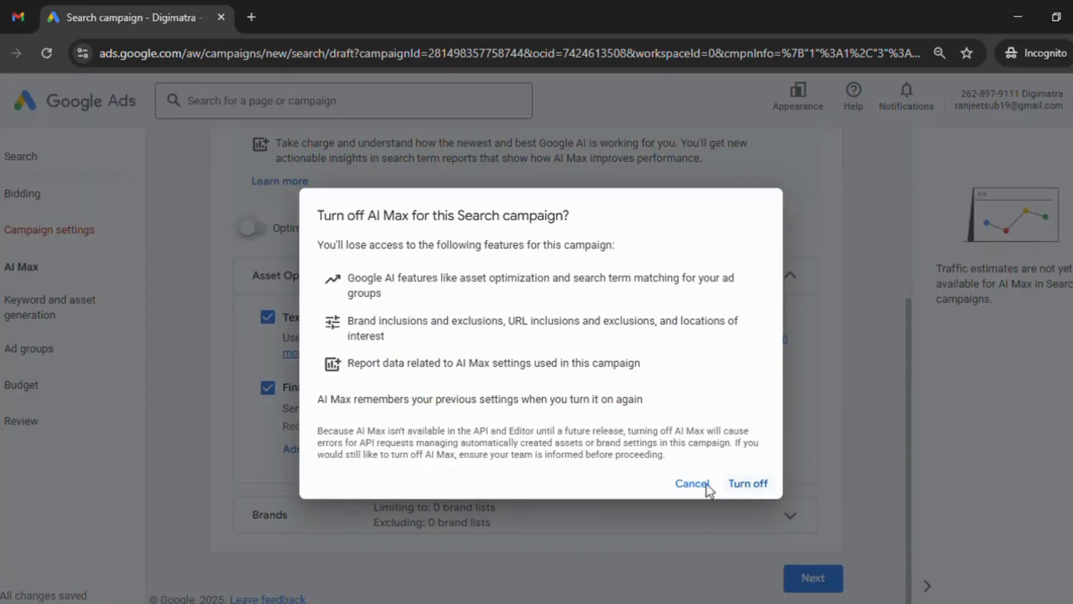
left_click(250, 226)
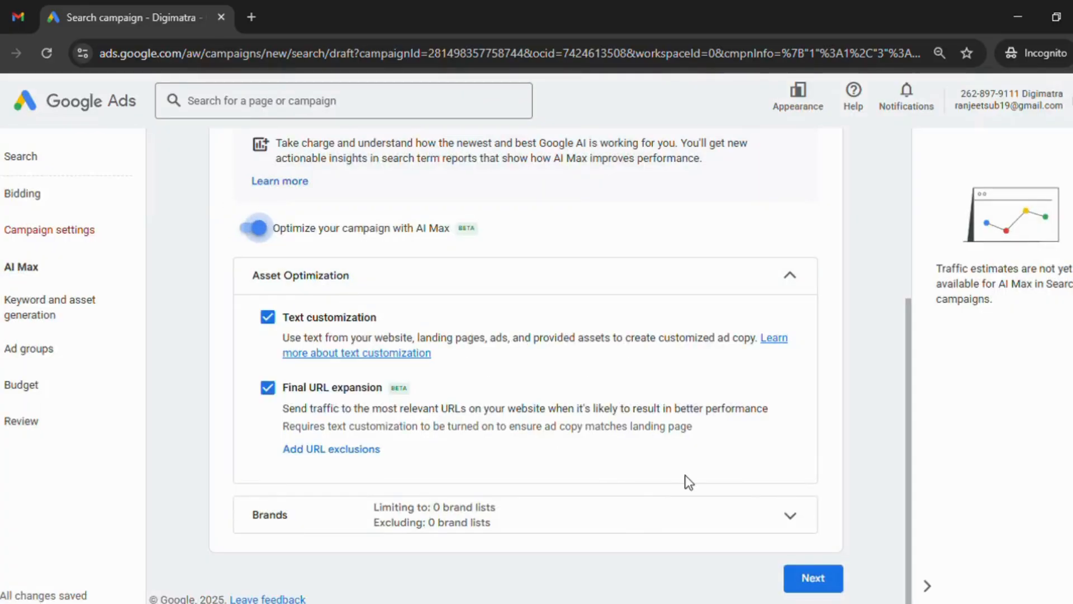
left_click(822, 587)
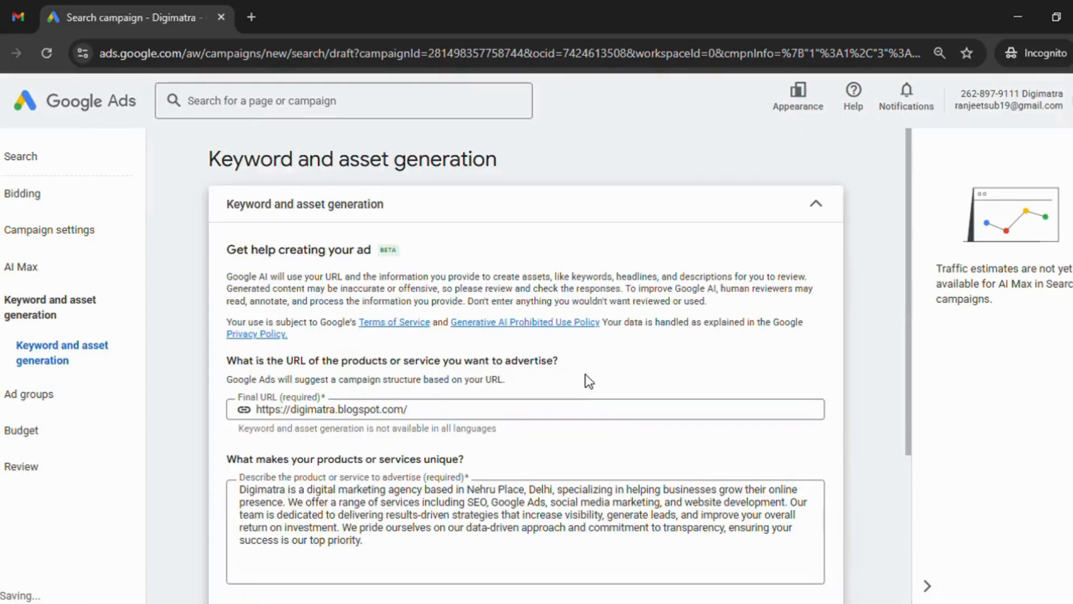
scroll(213, 371, "down", 2)
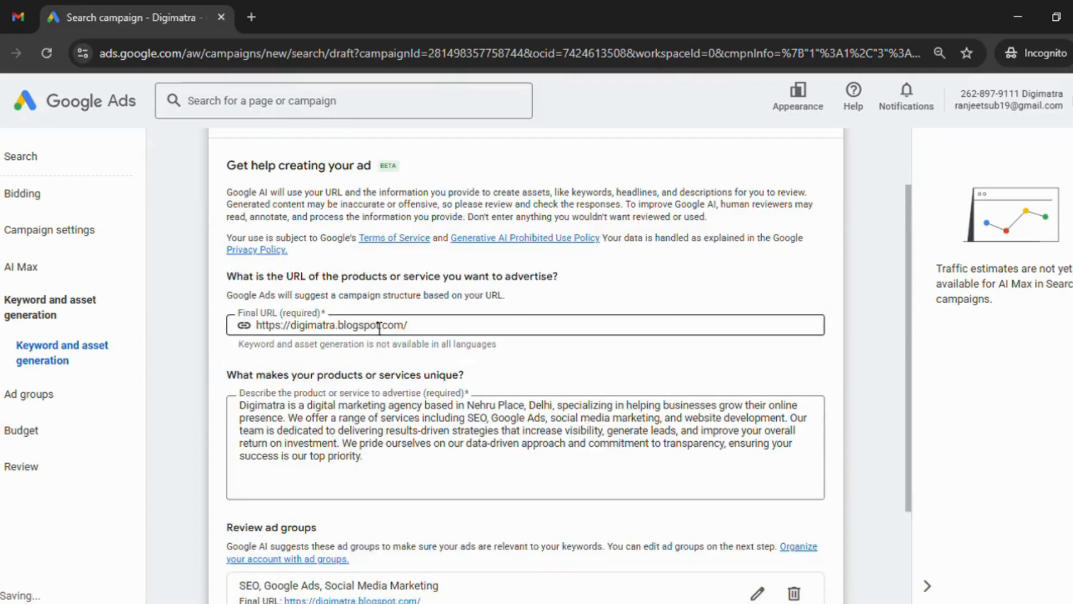
left_click_drag(435, 329, 276, 333)
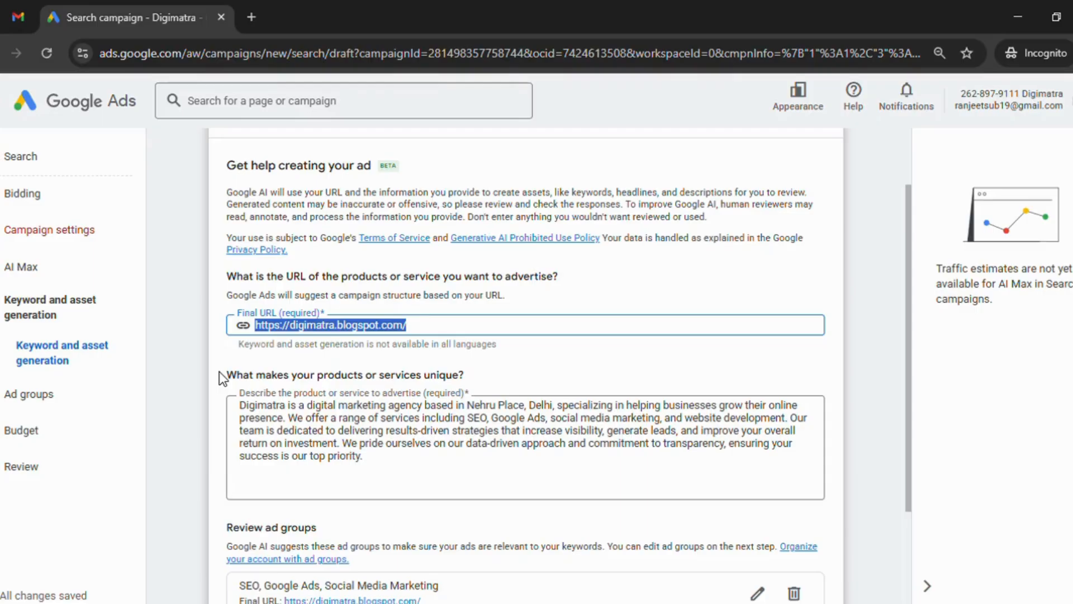
scroll(219, 371, "down", 1)
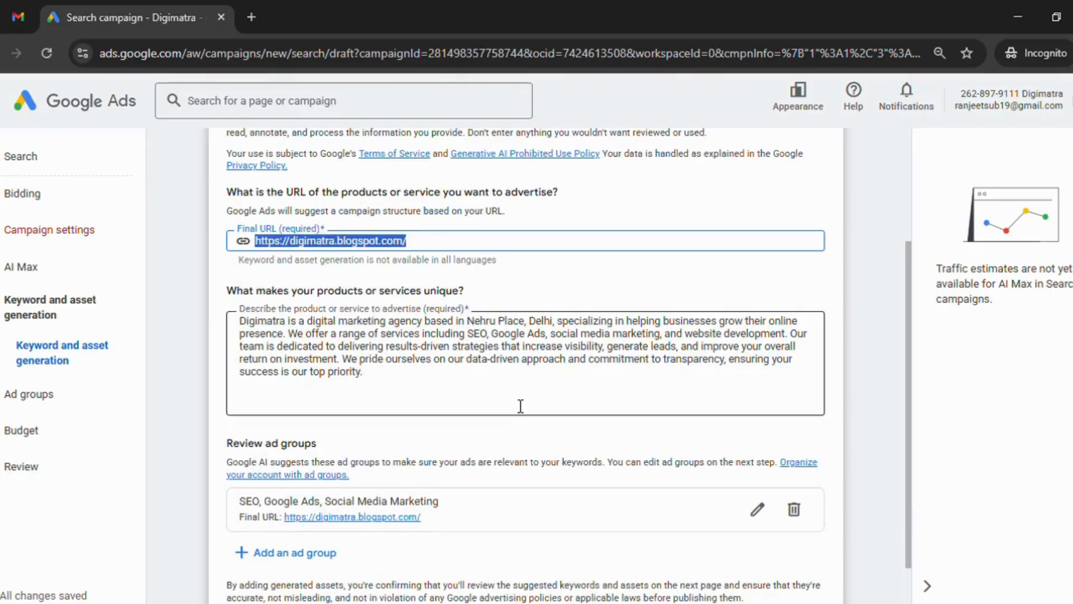
scroll(517, 407, "down", 1)
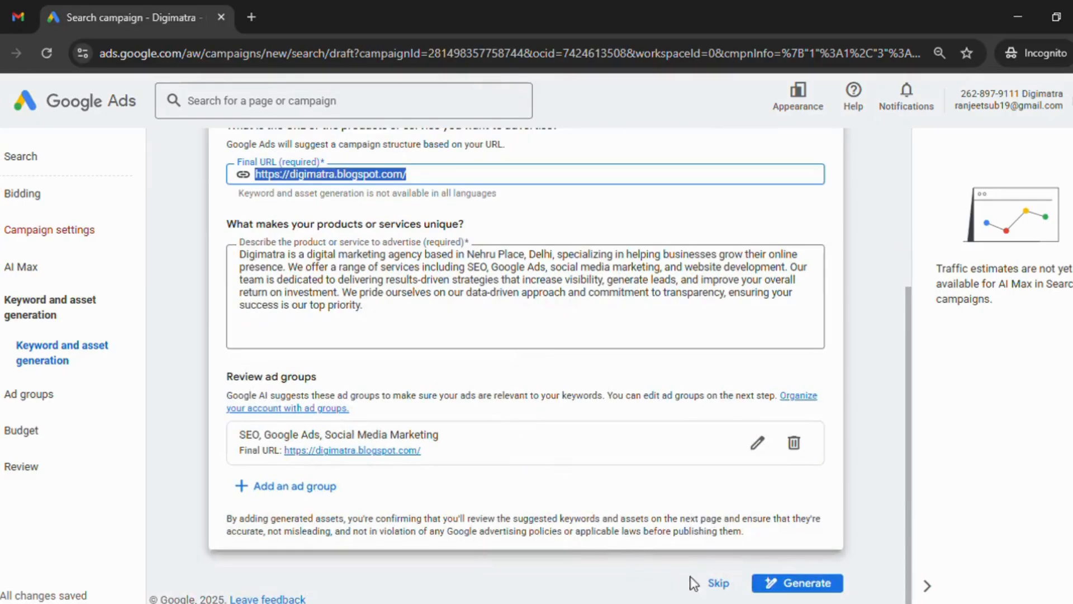
left_click(798, 587)
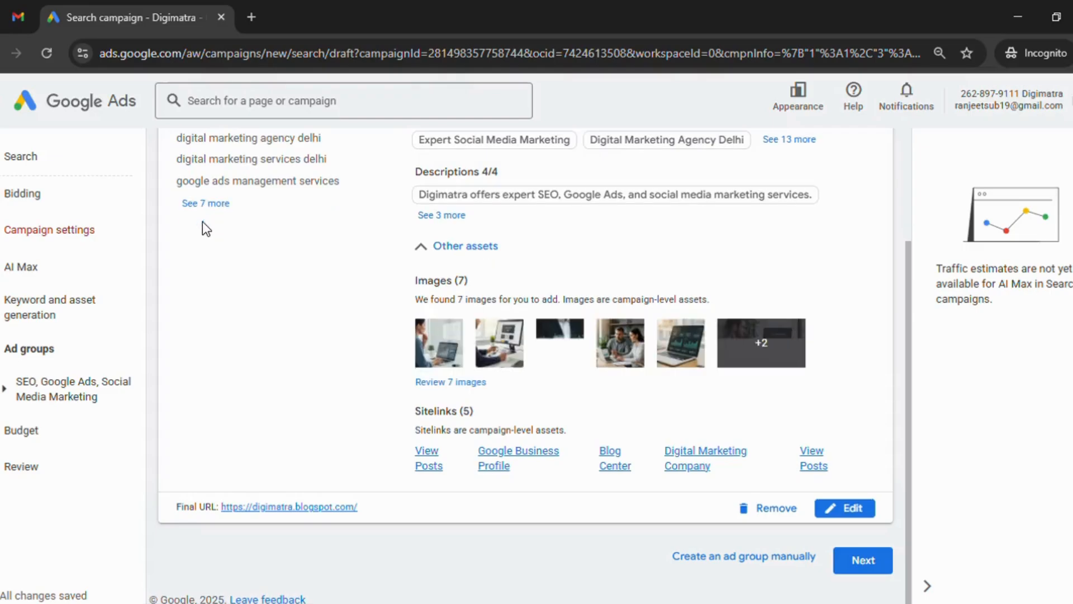
- Expand the generated keyword list to review it, and open the SEO, Google Ads, Social Media Marketing ad group for editing
scroll(290, 336, "up", 3)
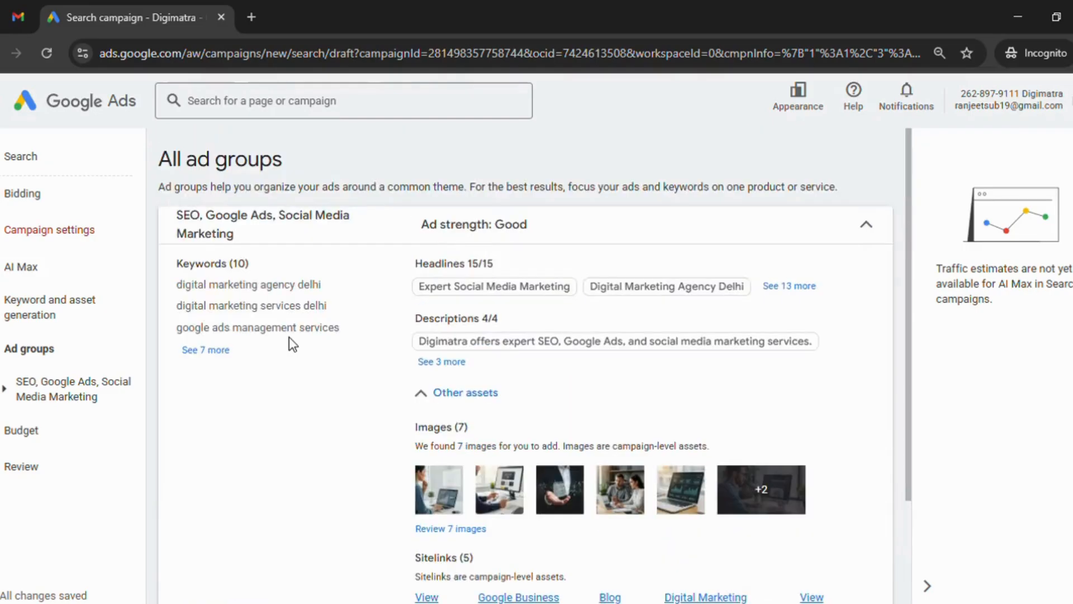
left_click(213, 356)
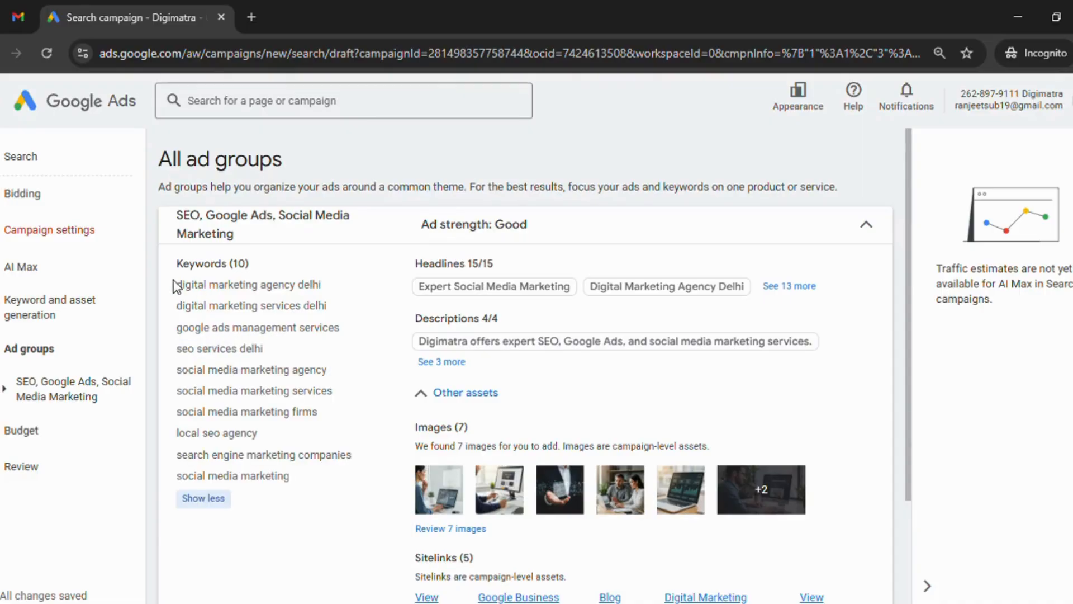
left_click_drag(176, 287, 314, 472)
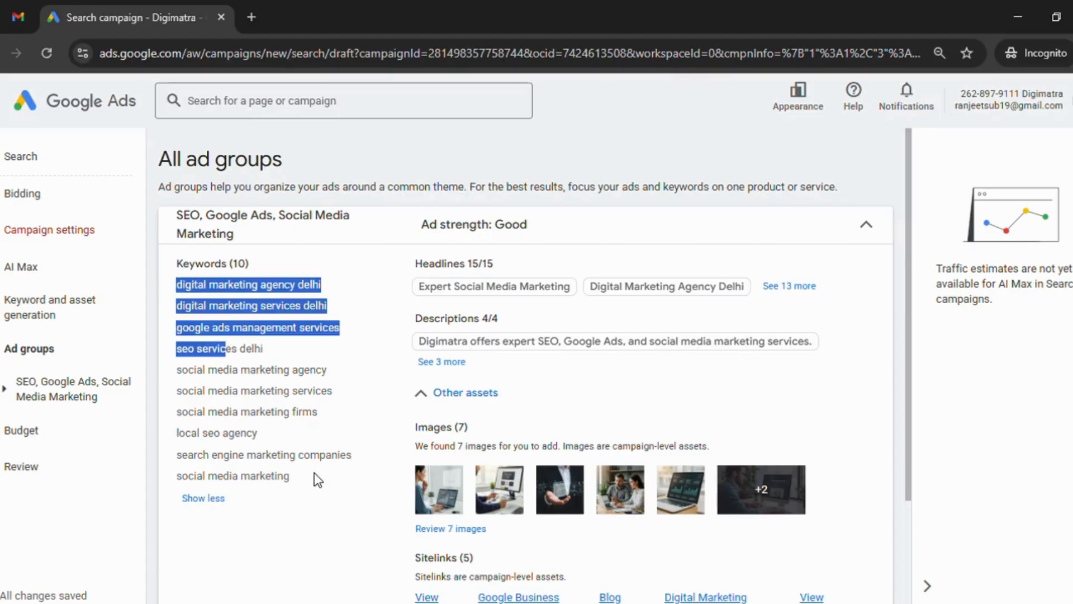
left_click(301, 483)
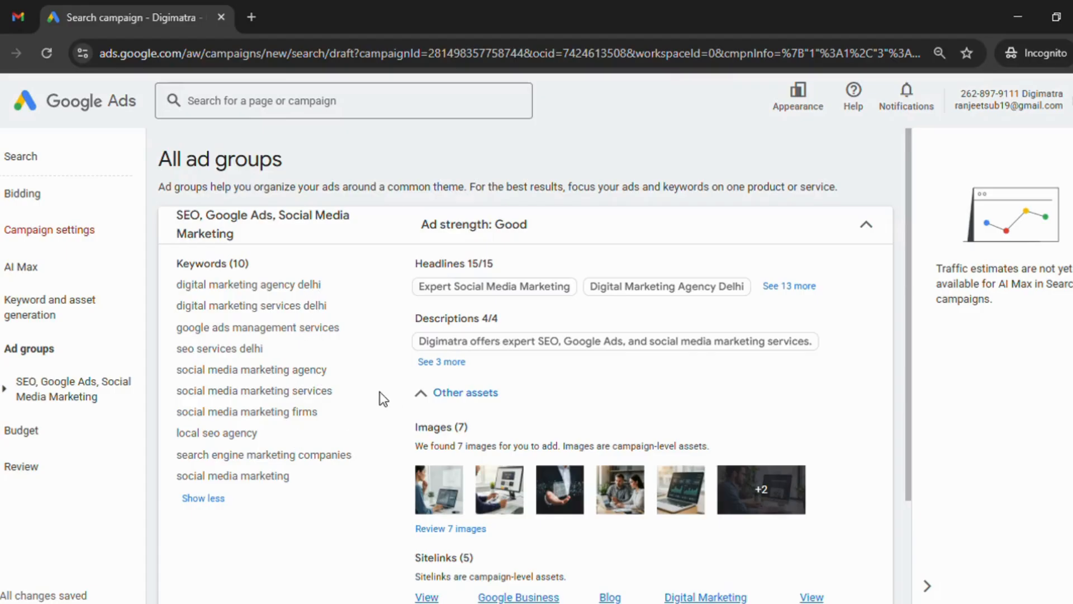
left_click(519, 286)
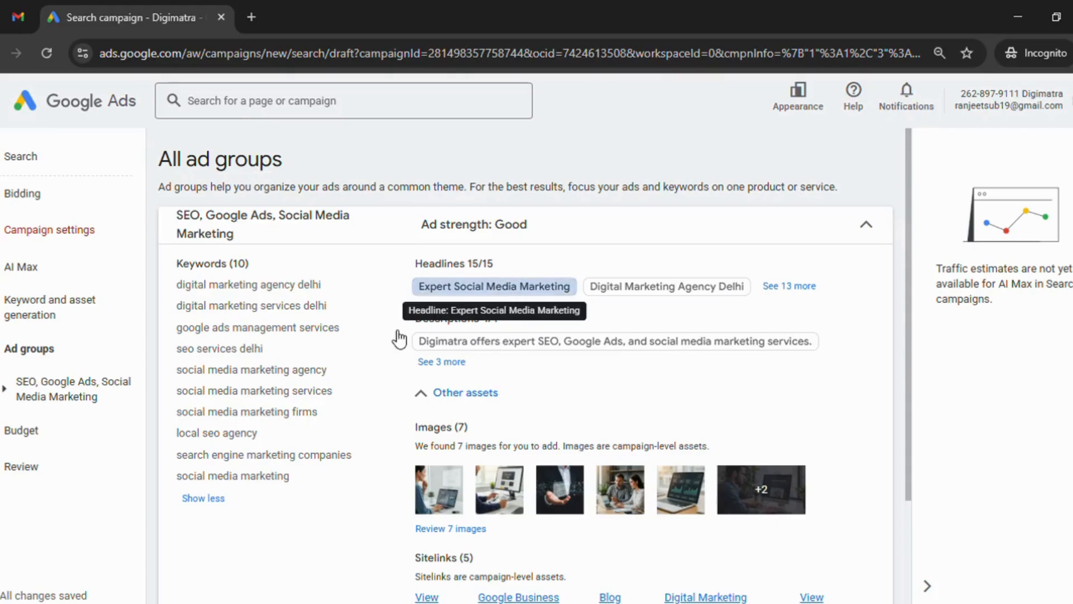
left_click(500, 294)
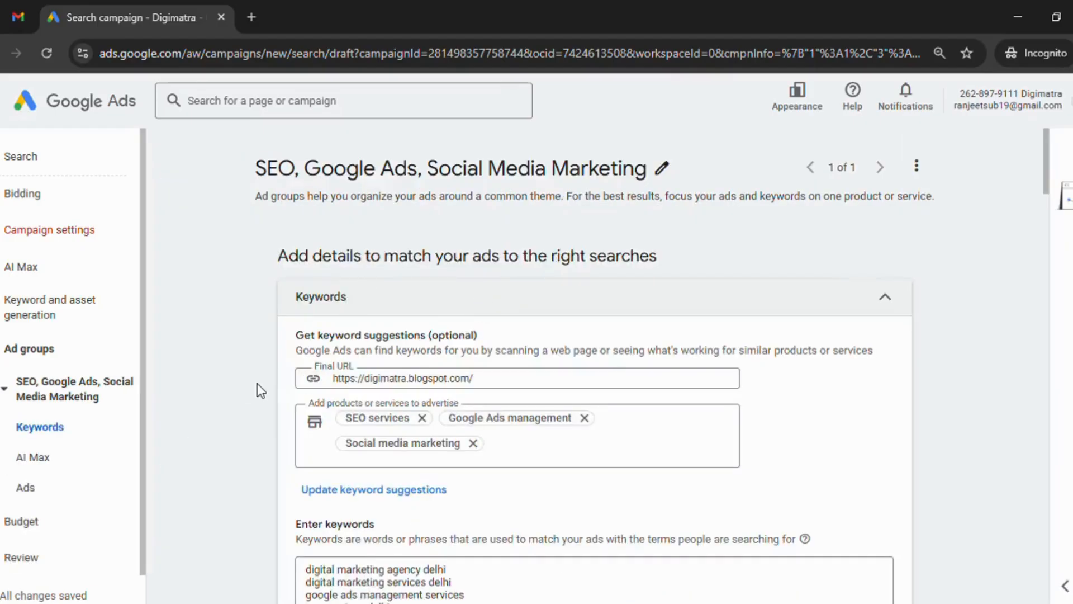
- Set the ad's display path to service in the first part and noida in the second
scroll(431, 388, "down", 2)
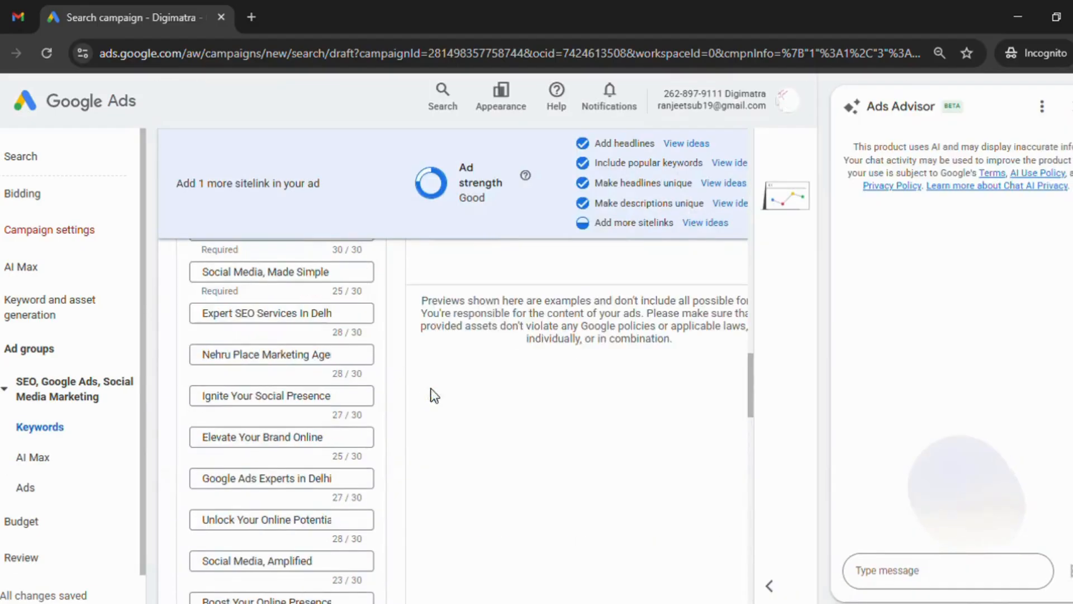
scroll(431, 389, "up", 2)
scroll(431, 395, "up", 5)
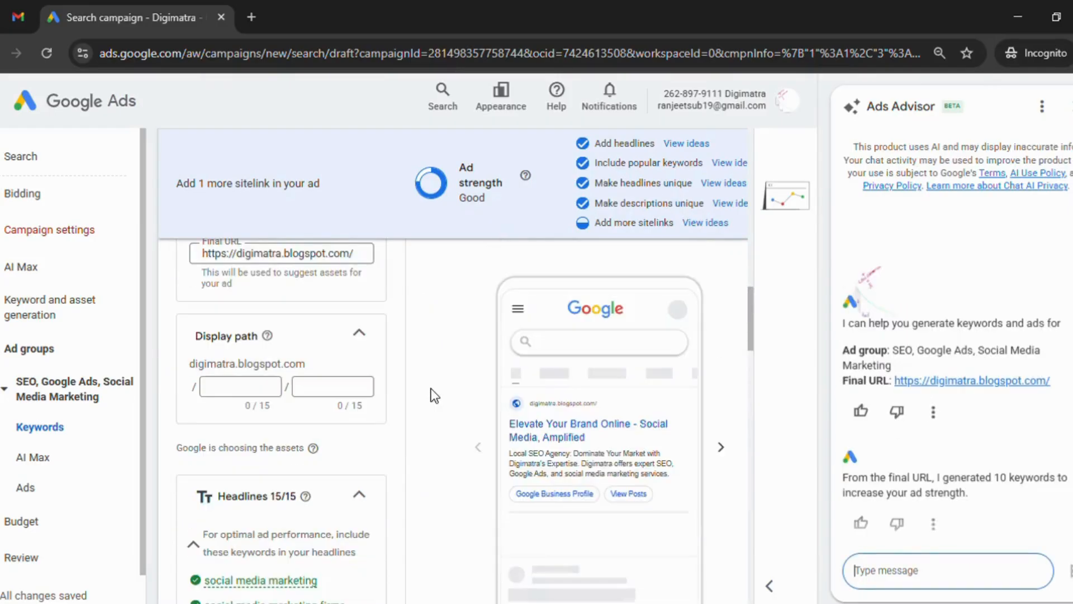
scroll(341, 386, "up", 3)
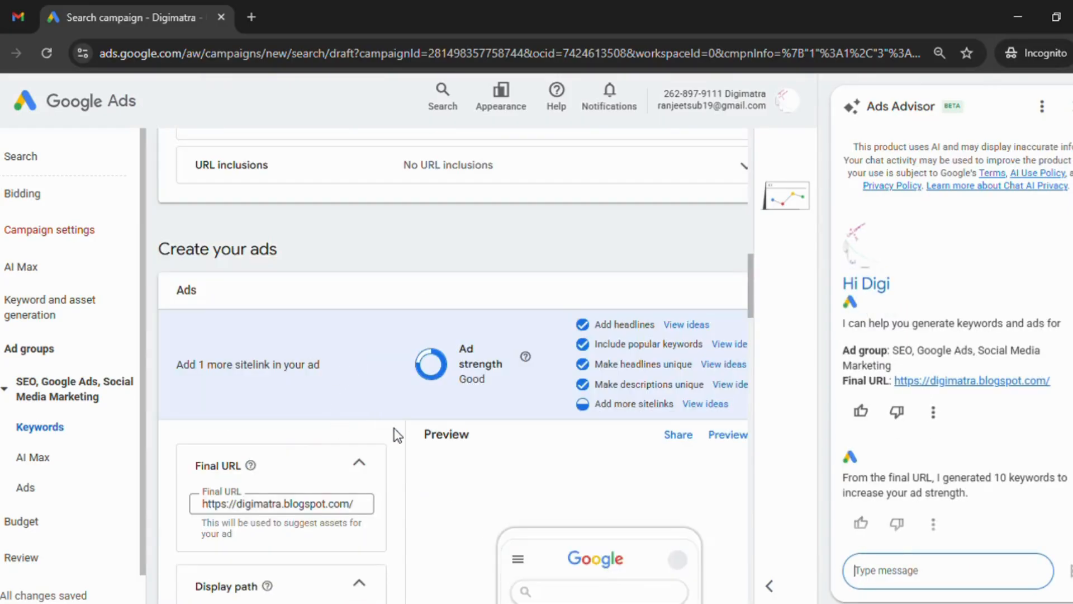
scroll(428, 428, "down", 3)
scroll(428, 435, "down", 1)
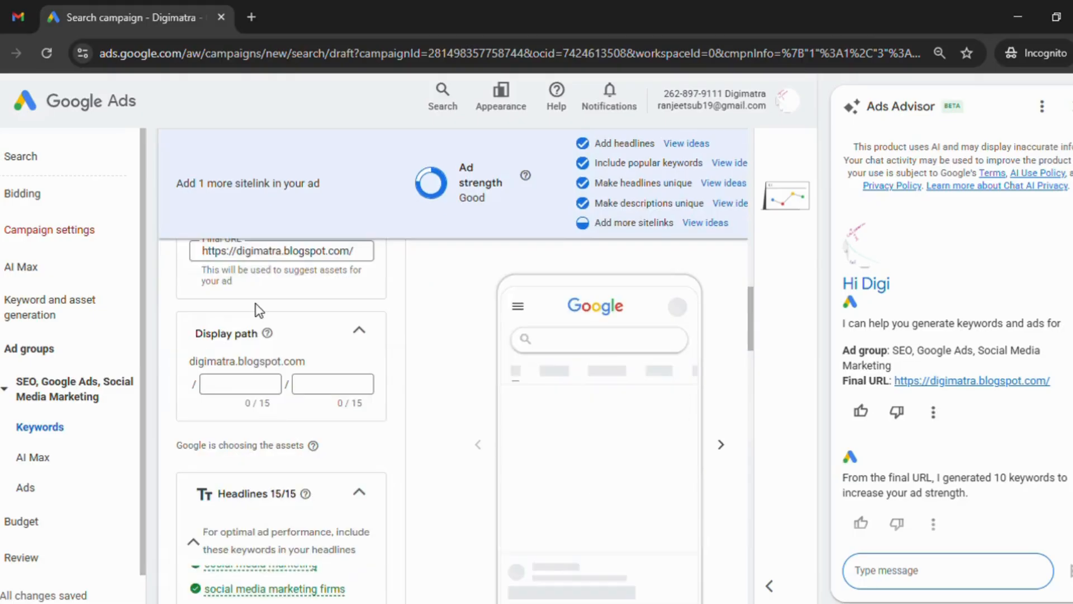
scroll(255, 306, "down", 1)
scroll(235, 323, "up", 1)
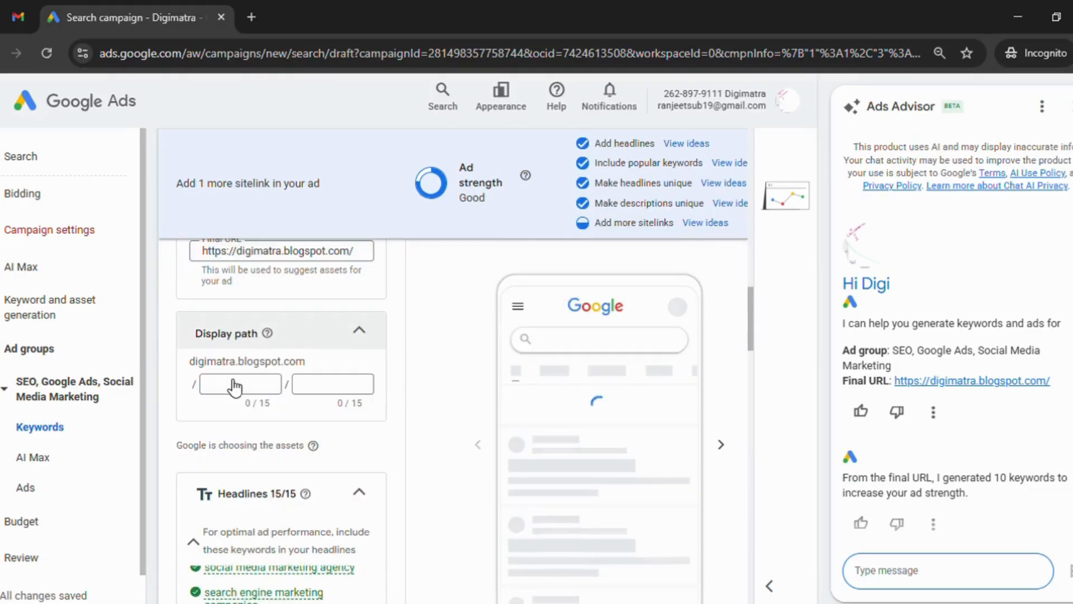
left_click(240, 391)
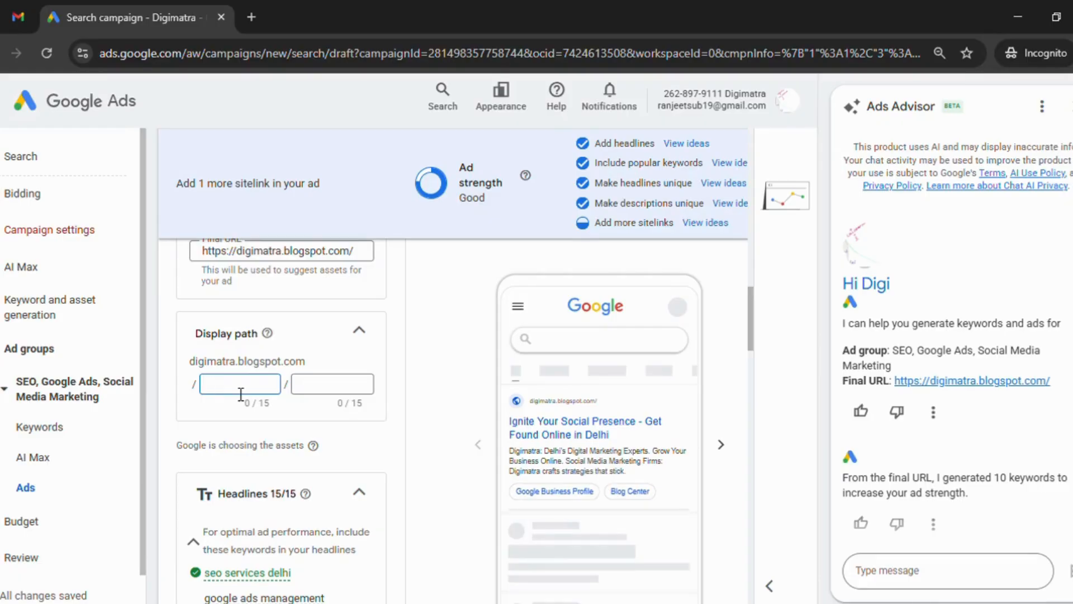
type("service")
left_click(320, 391)
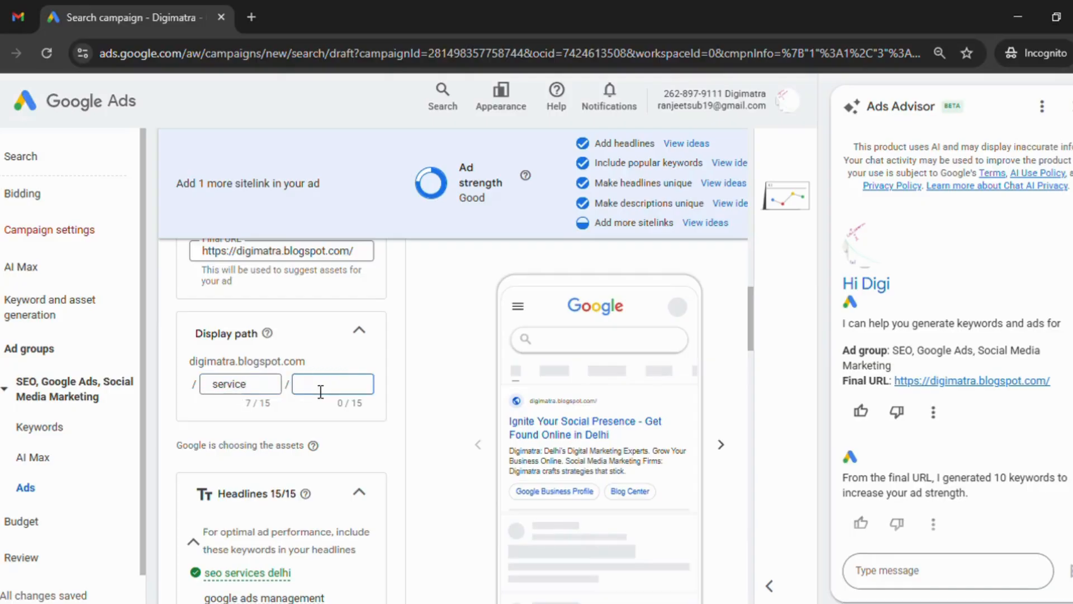
type("noida")
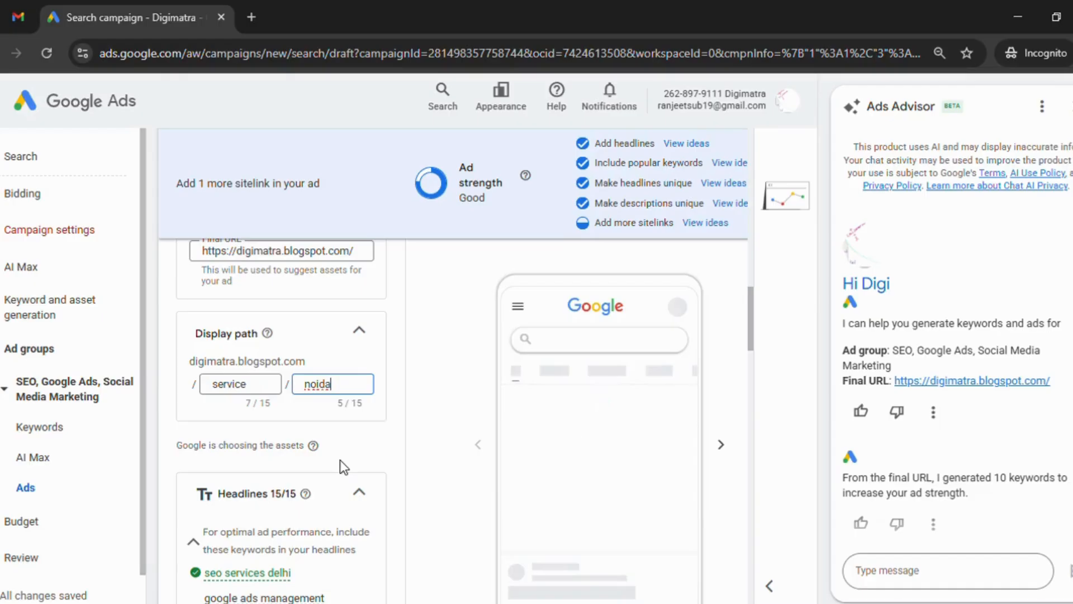
- Examine the ad's generated headlines and descriptions, down to the business name and logos section
scroll(340, 460, "down", 3)
scroll(347, 466, "down", 2)
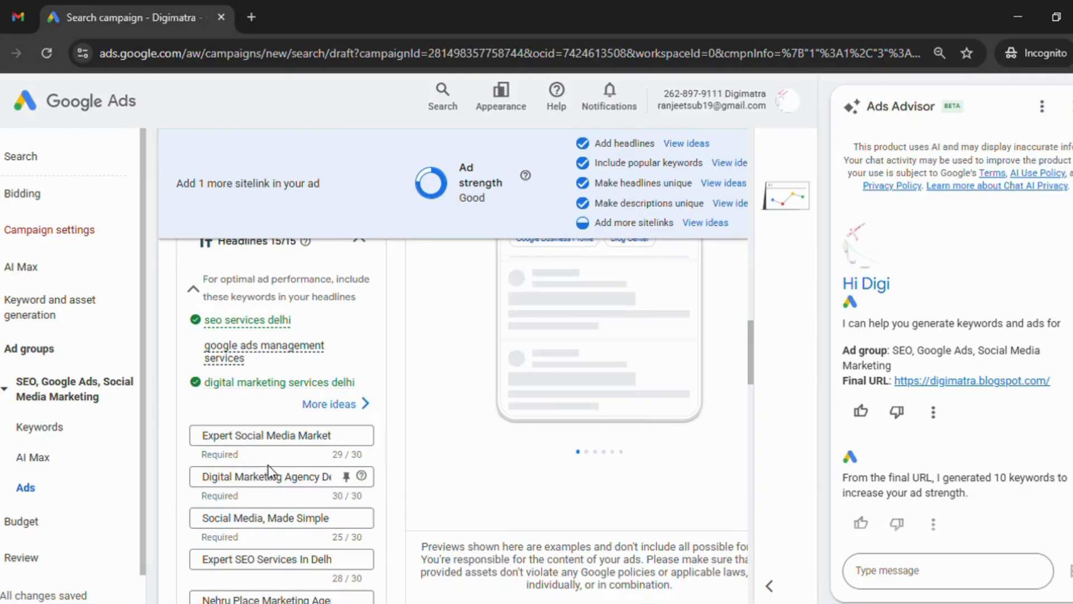
scroll(276, 491, "down", 1)
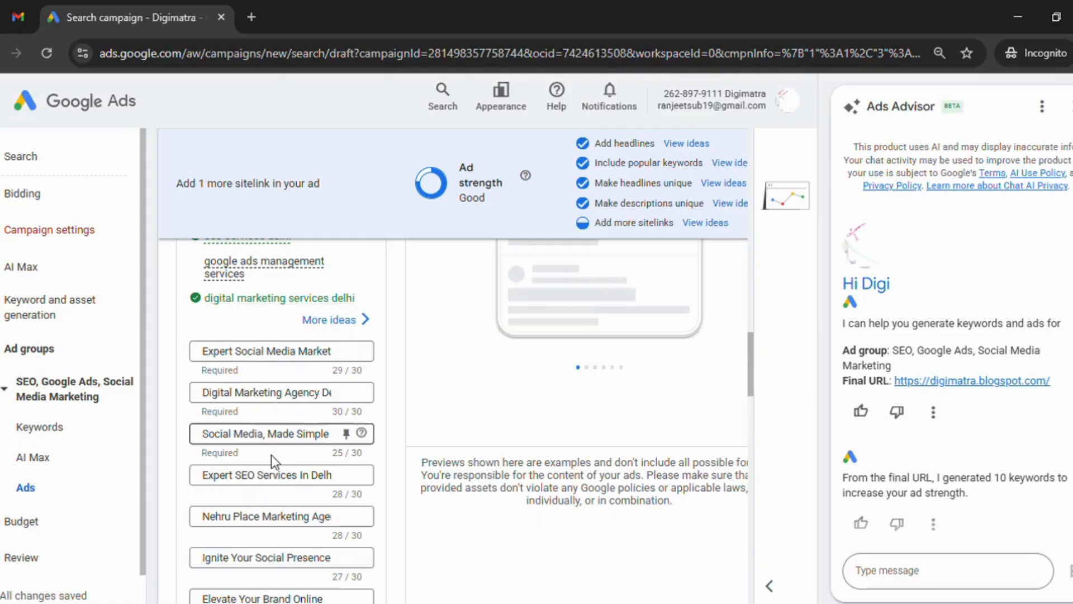
scroll(272, 460, "down", 2)
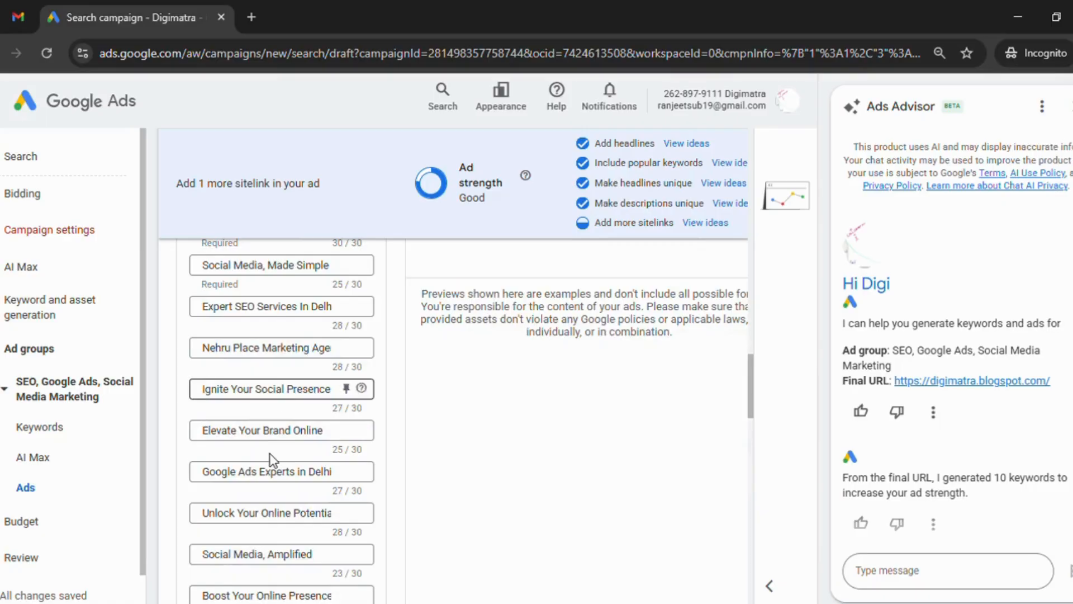
scroll(272, 460, "down", 5)
scroll(284, 387, "down", 1)
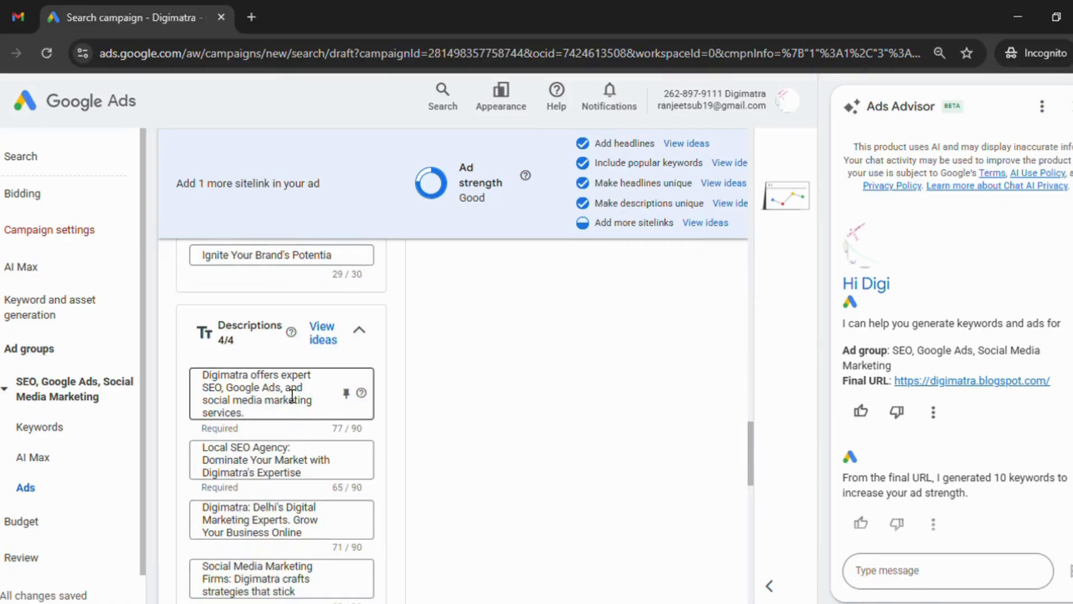
left_click_drag(272, 419, 194, 375)
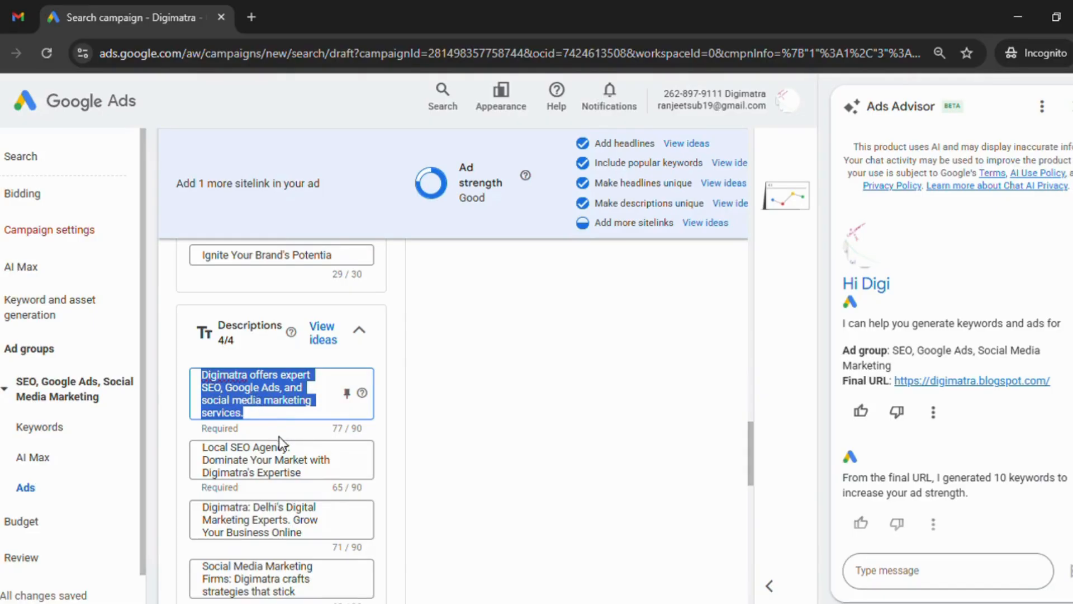
scroll(279, 435, "down", 3)
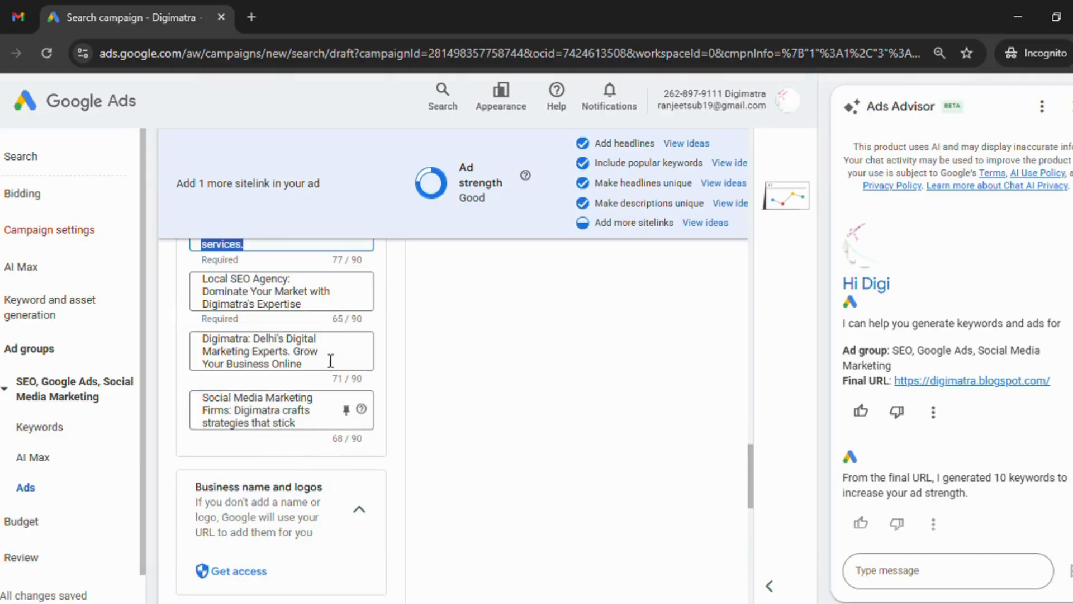
left_click_drag(319, 371, 131, 335)
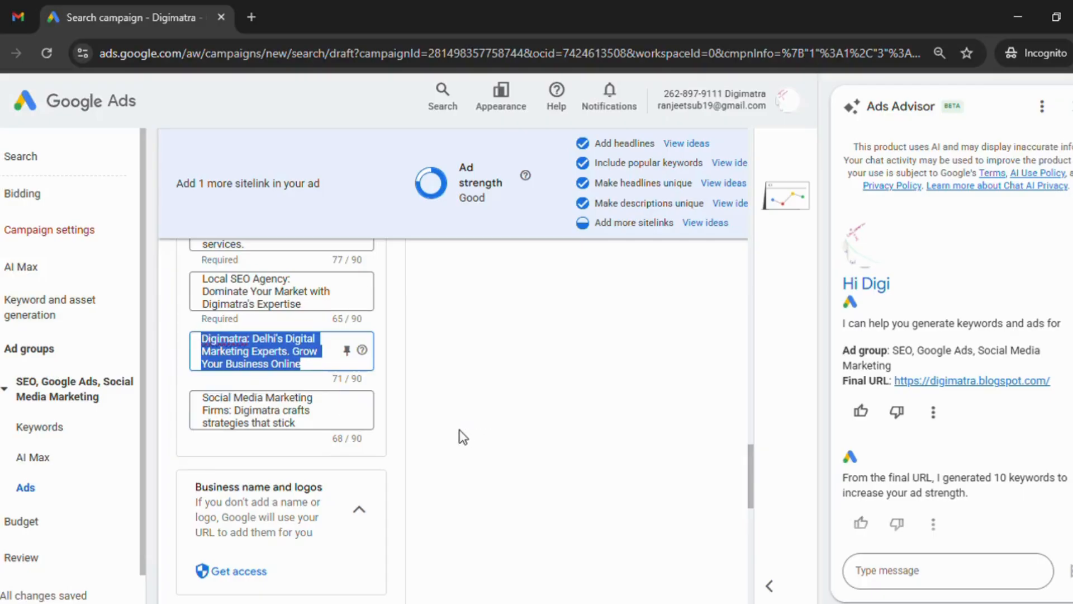
- Check the mobile ad preview against the final URL, display path, headlines and descriptions
scroll(462, 437, "up", 15)
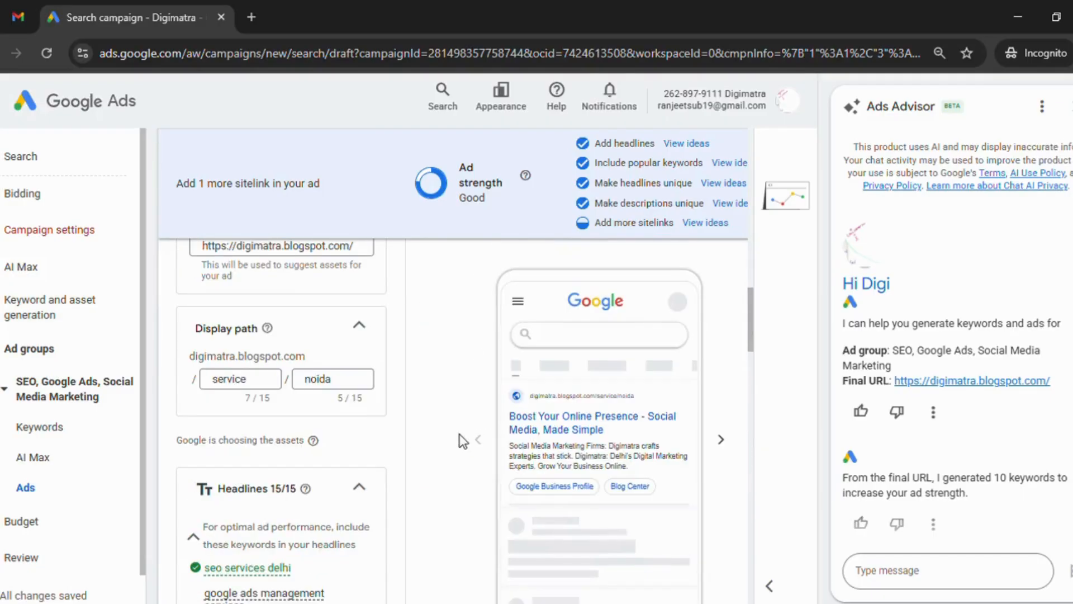
scroll(462, 440, "down", 2)
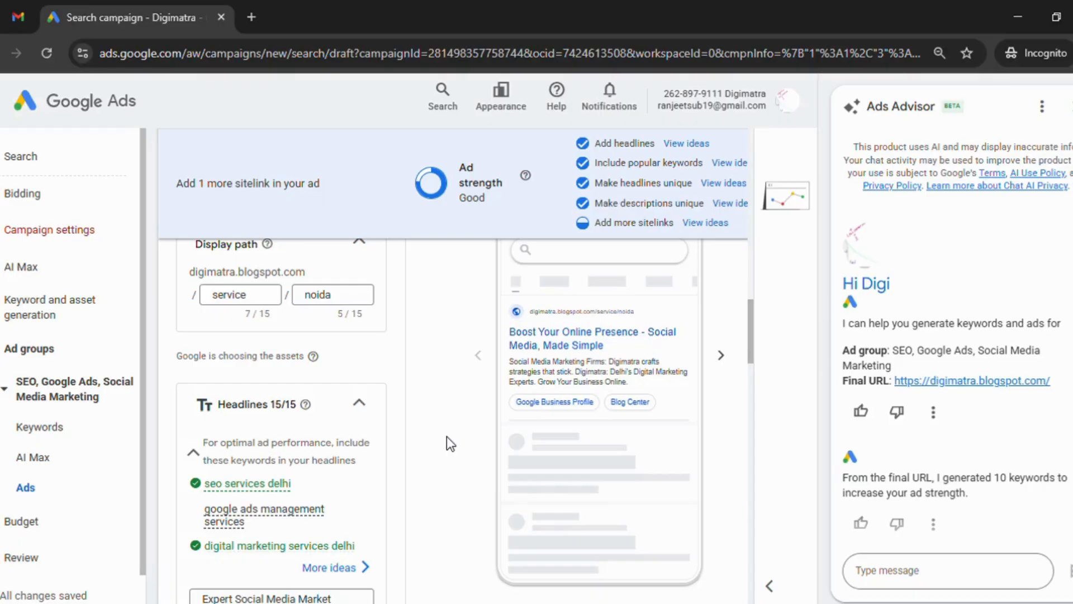
scroll(448, 436, "up", 3)
scroll(541, 435, "down", 3)
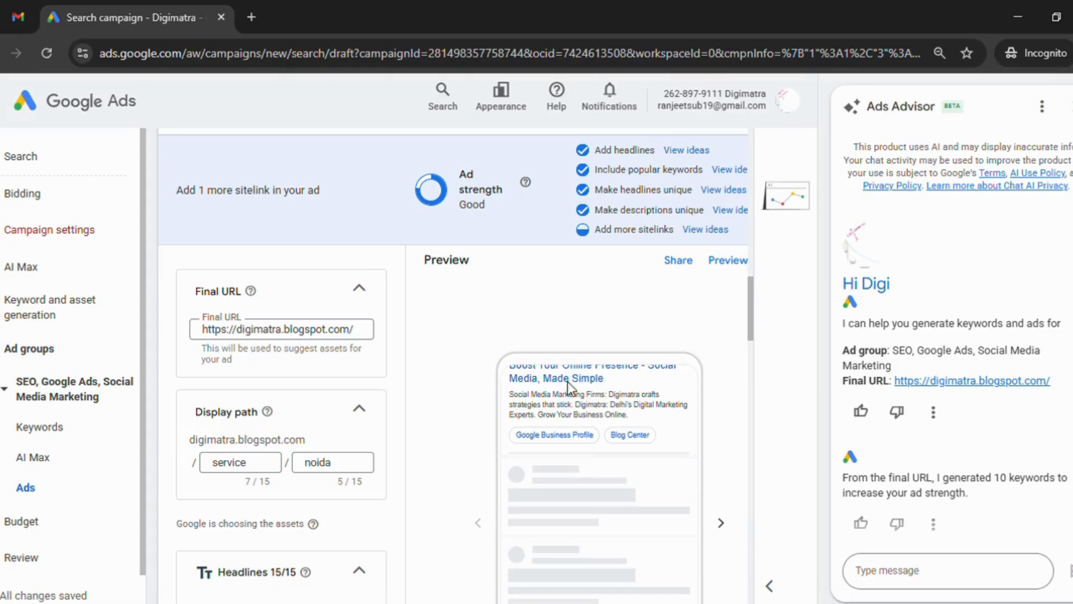
scroll(539, 469, "up", 1)
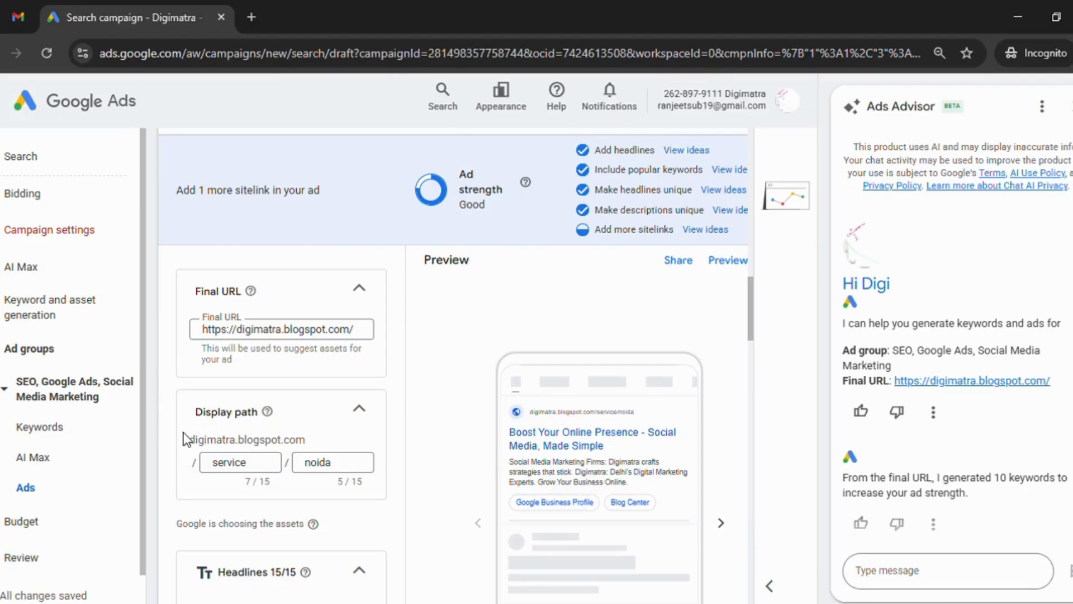
scroll(288, 446, "down", 5)
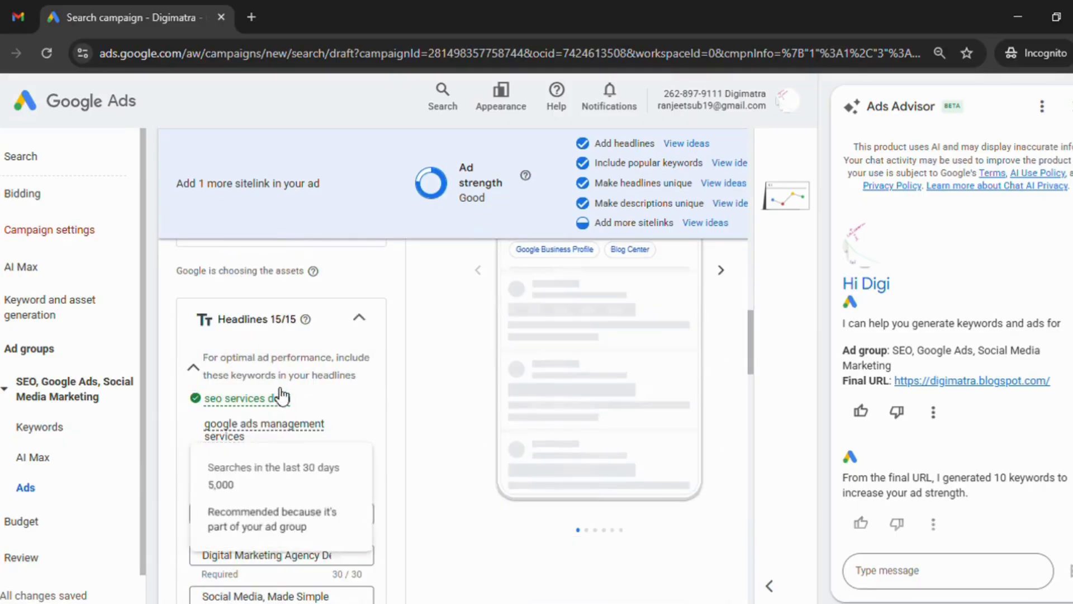
scroll(266, 487, "down", 2)
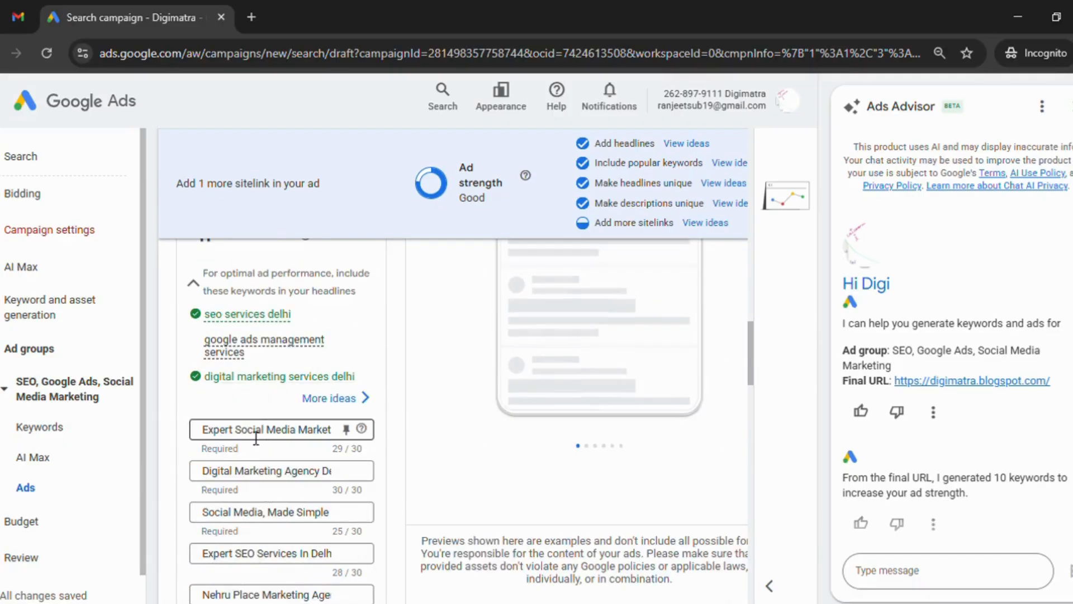
scroll(255, 459, "down", 3)
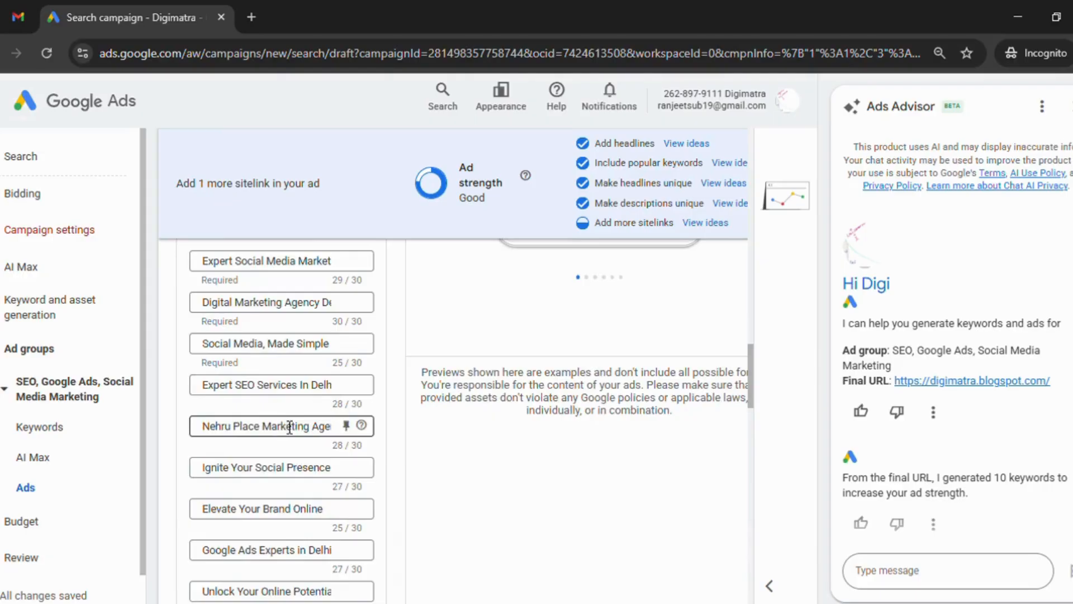
scroll(290, 428, "down", 10)
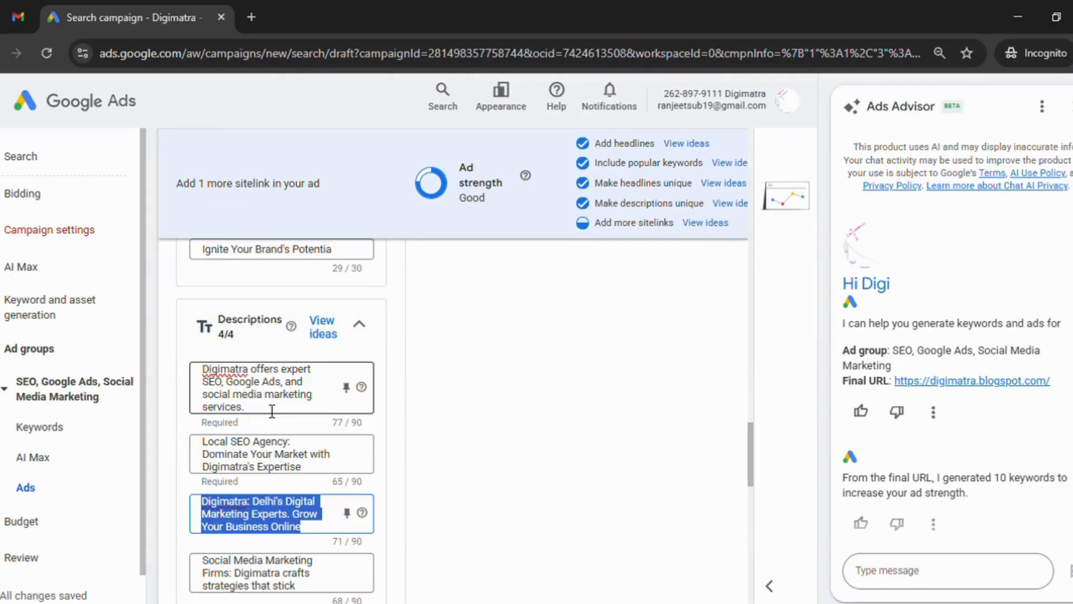
- Review the ad's sitelinks and collapse the Sitelinks section
scroll(559, 414, "down", 13)
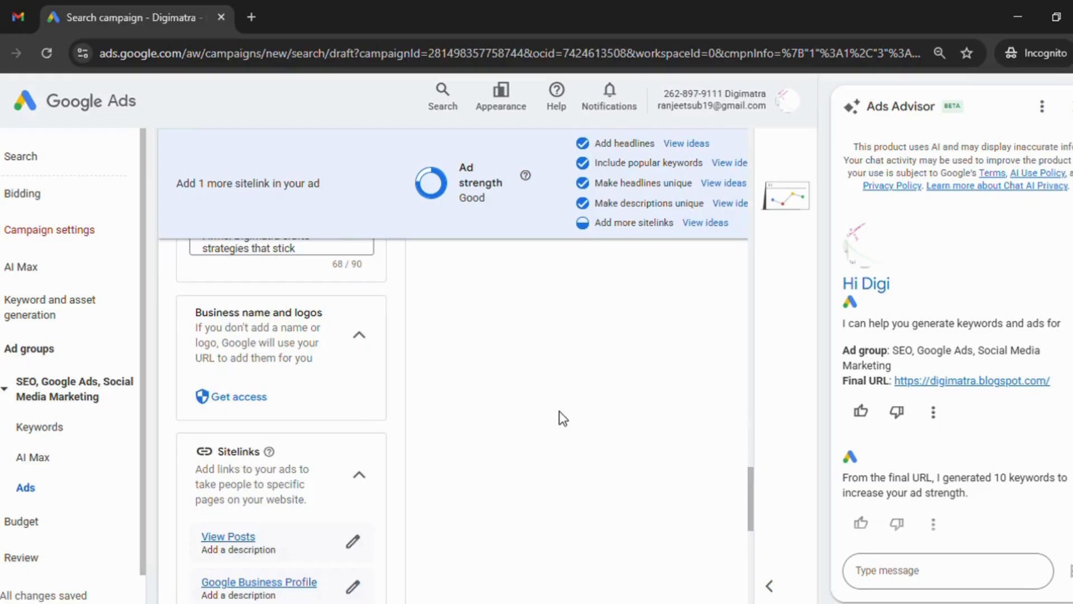
scroll(559, 413, "down", 2)
scroll(559, 414, "up", 5)
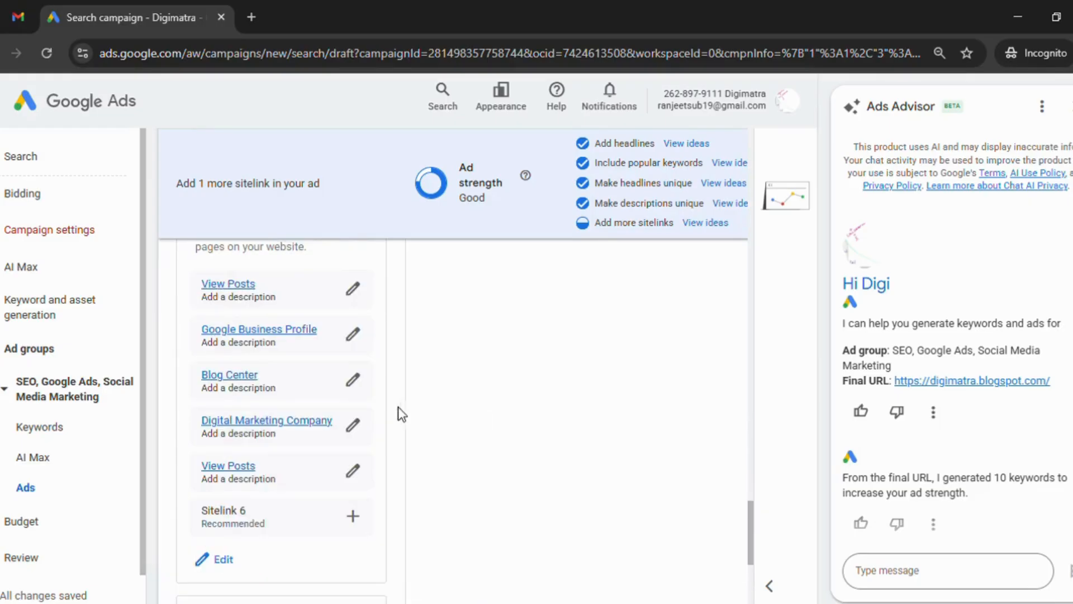
scroll(316, 509, "up", 2)
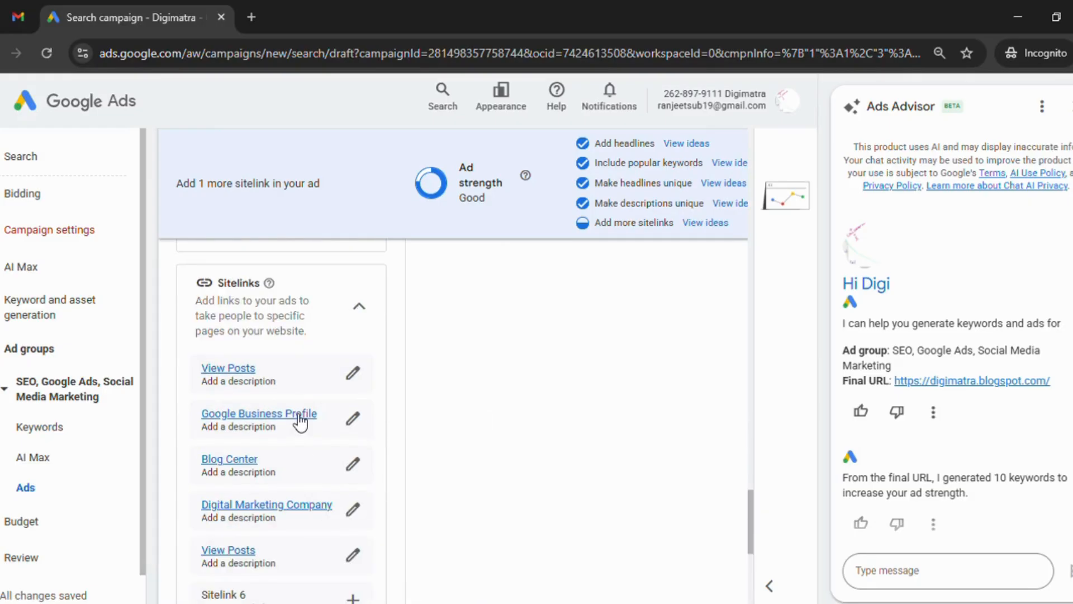
left_click(360, 308)
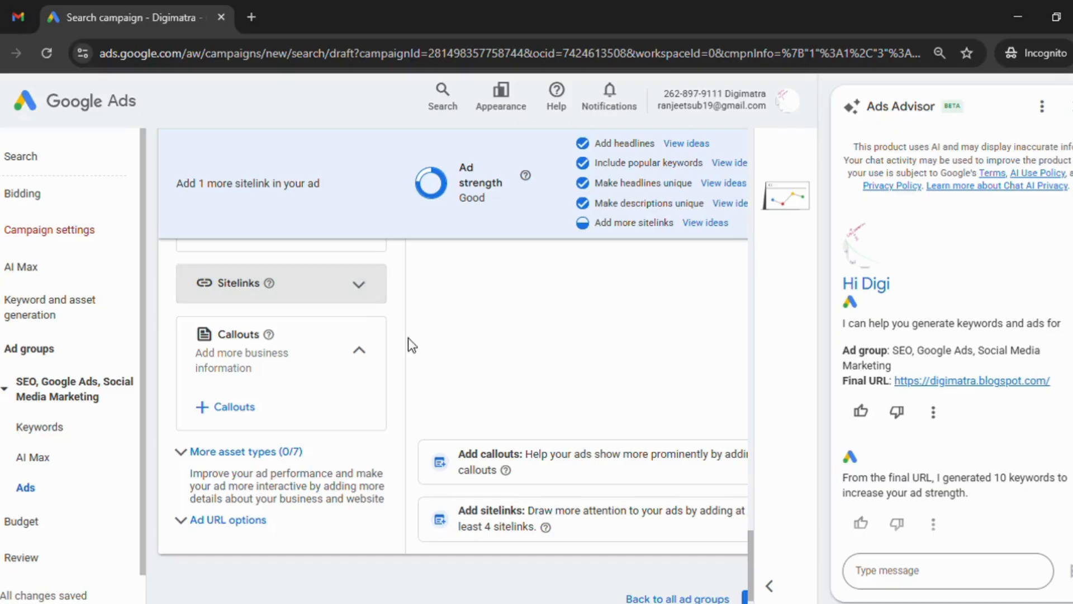
- Look over the ad's assets again, from the headlines to callouts, more asset types and ad URL options
scroll(411, 390, "up", 15)
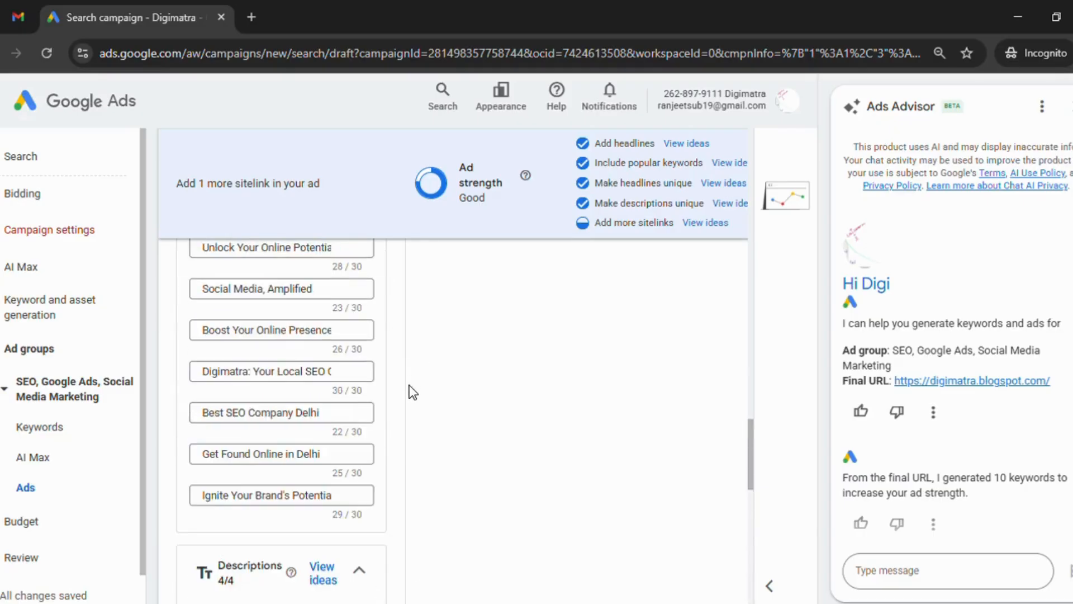
scroll(411, 390, "up", 5)
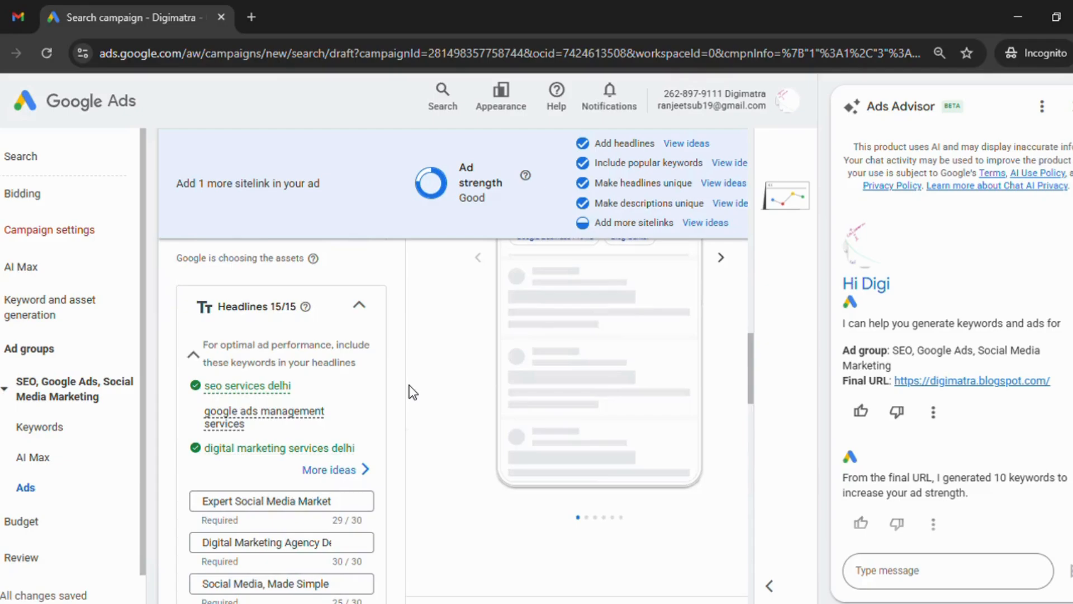
scroll(412, 392, "up", 2)
scroll(410, 385, "down", 12)
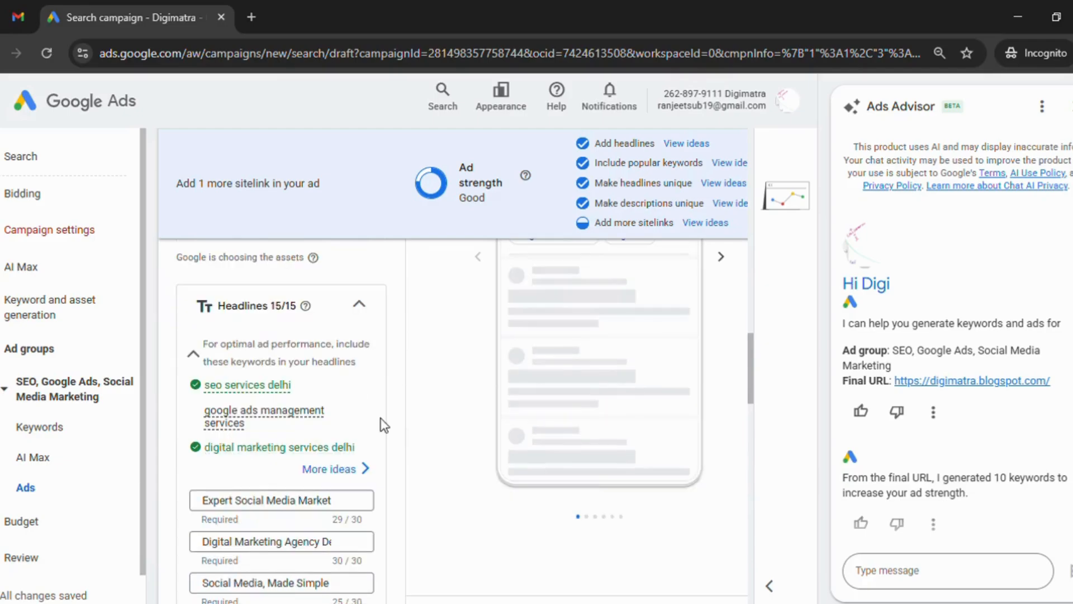
scroll(378, 423, "down", 10)
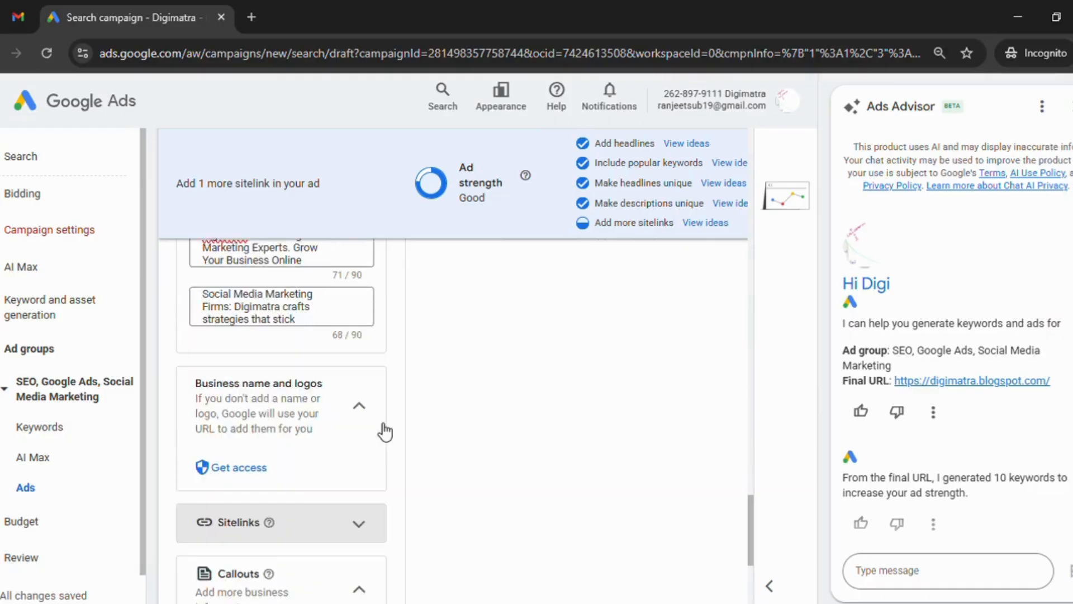
scroll(385, 431, "down", 3)
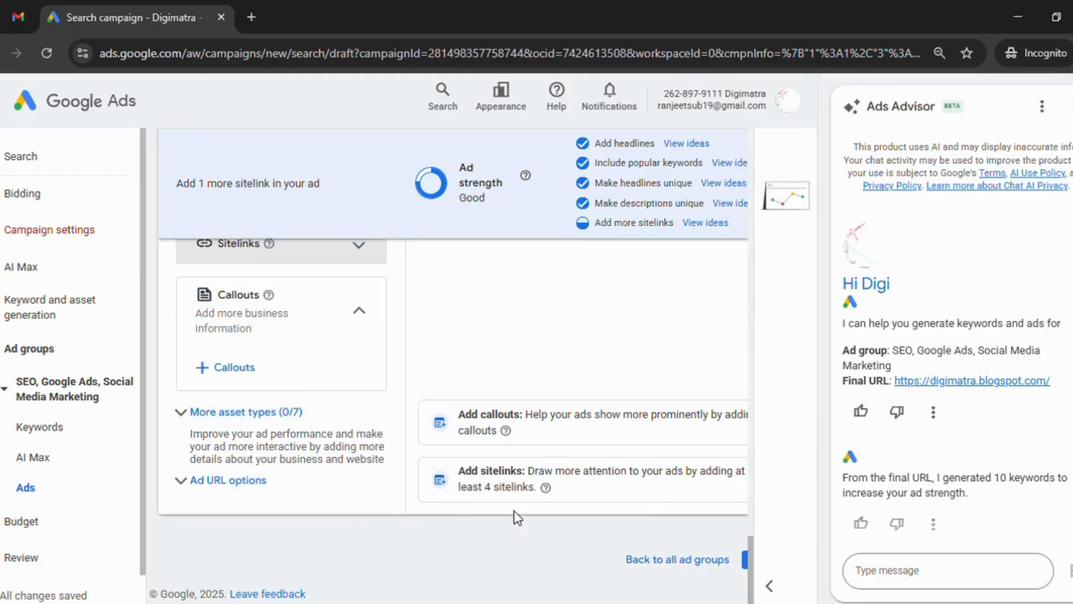
scroll(321, 498, "up", 5)
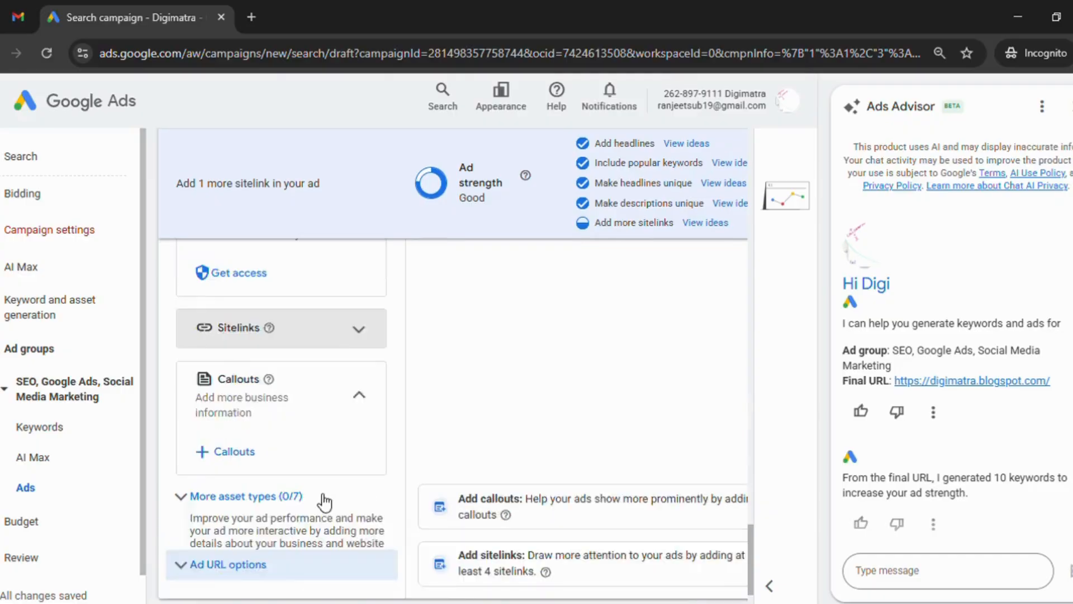
scroll(468, 464, "down", 5)
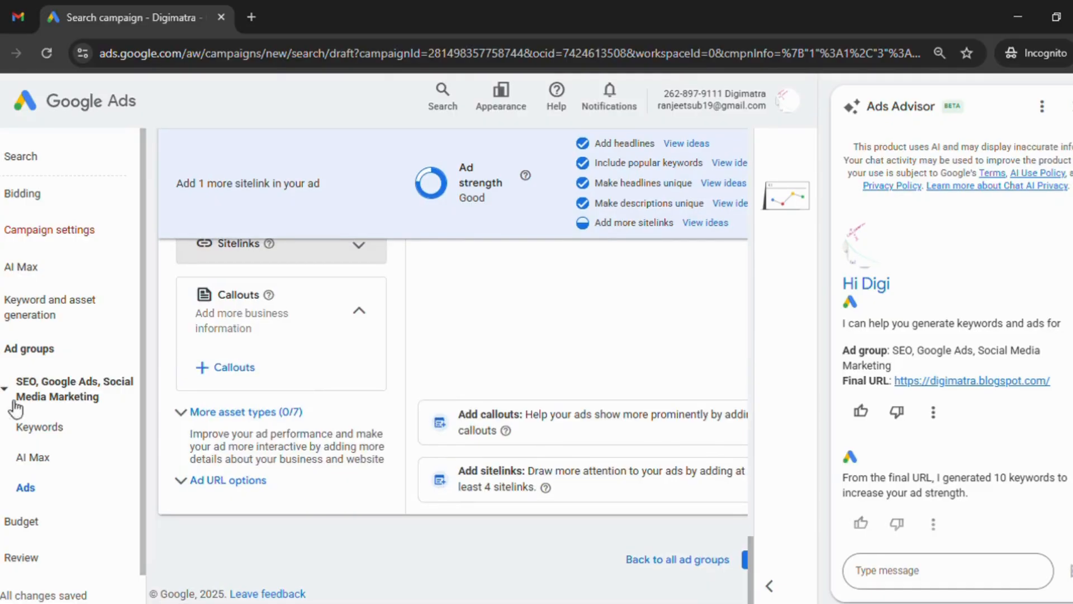
- Open the ad group's keyword settings and review the advertised products or services and the entered keyword list
left_click(50, 429)
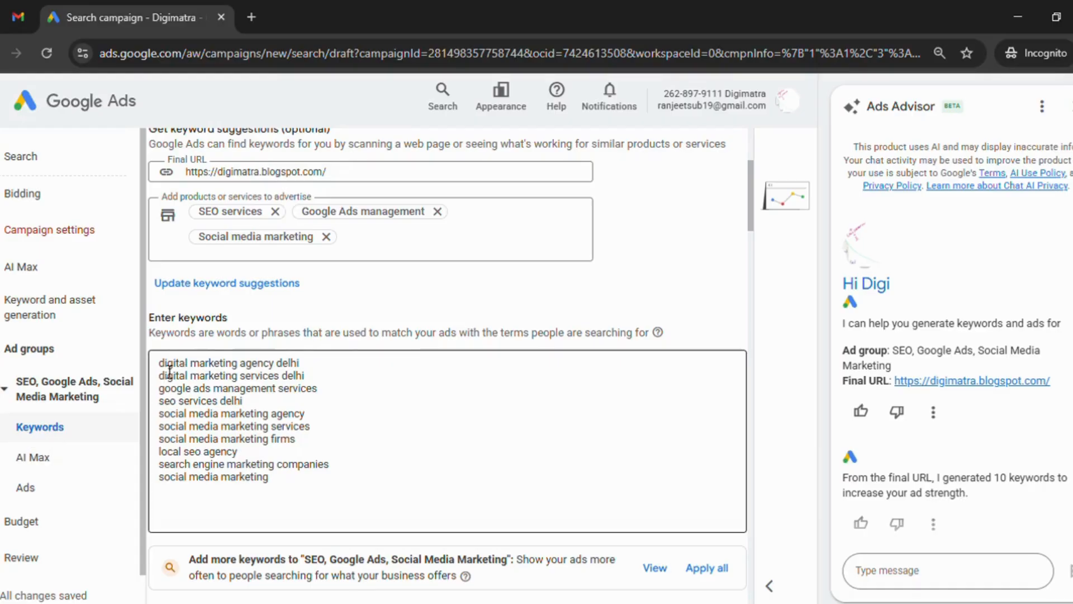
left_click_drag(159, 362, 303, 490)
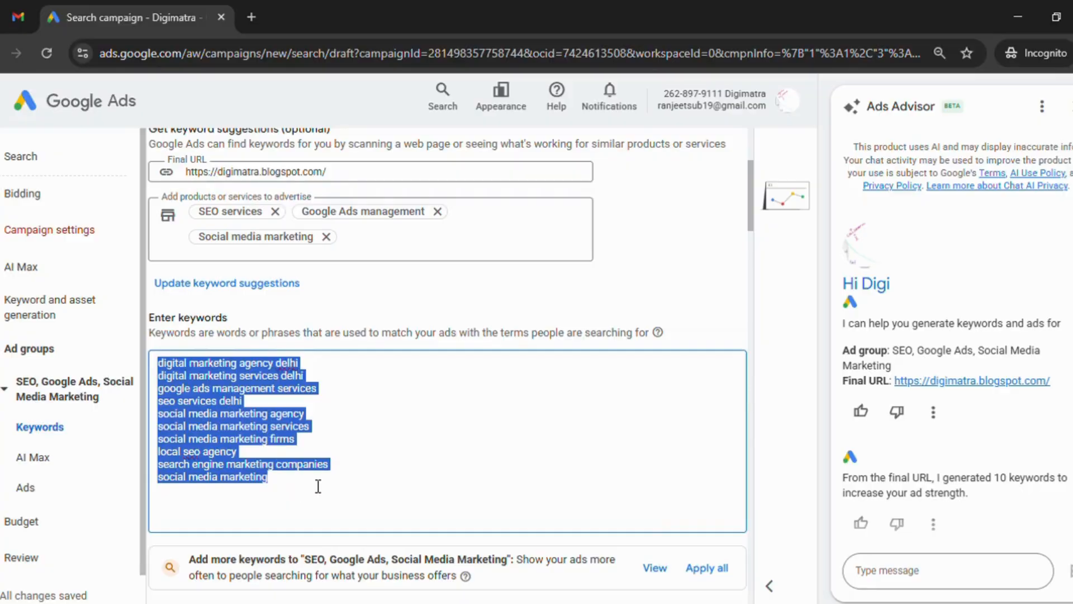
left_click(448, 429)
scroll(449, 428, "up", 2)
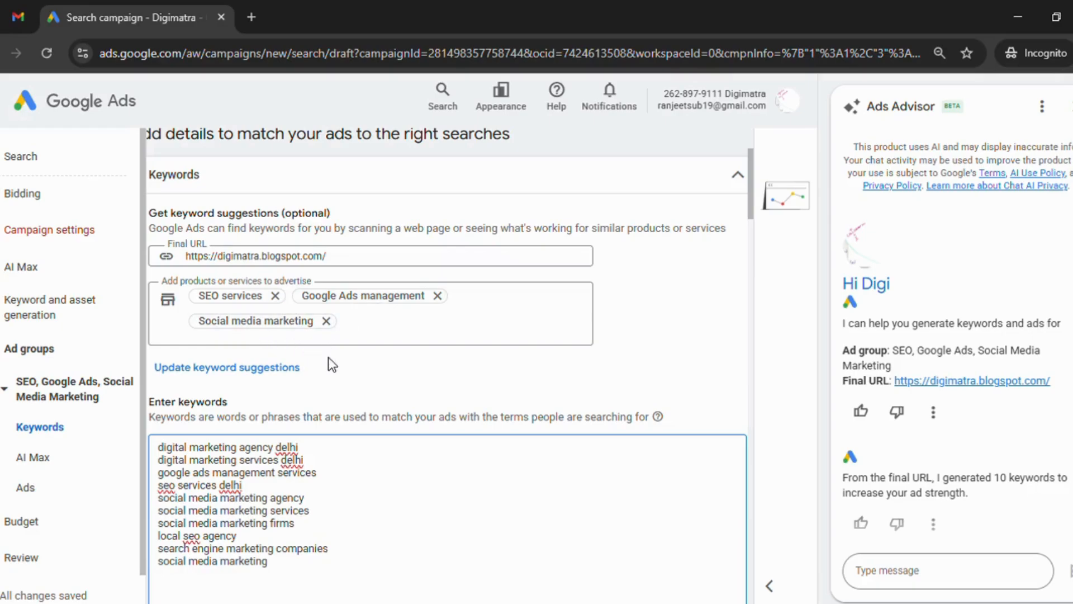
scroll(332, 364, "down", 3)
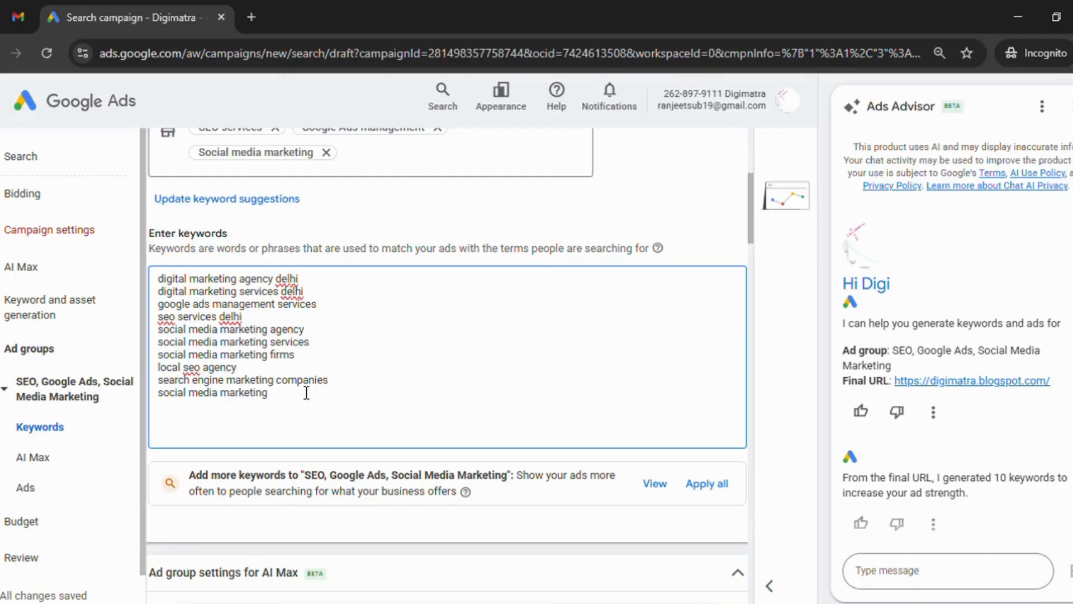
left_click_drag(288, 402, 185, 277)
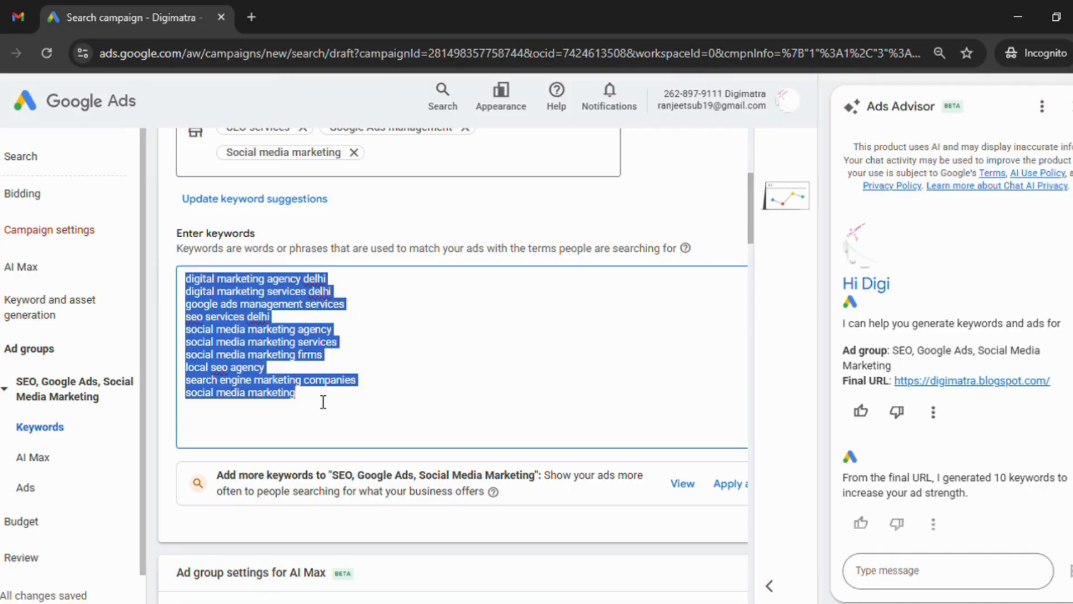
left_click(737, 409)
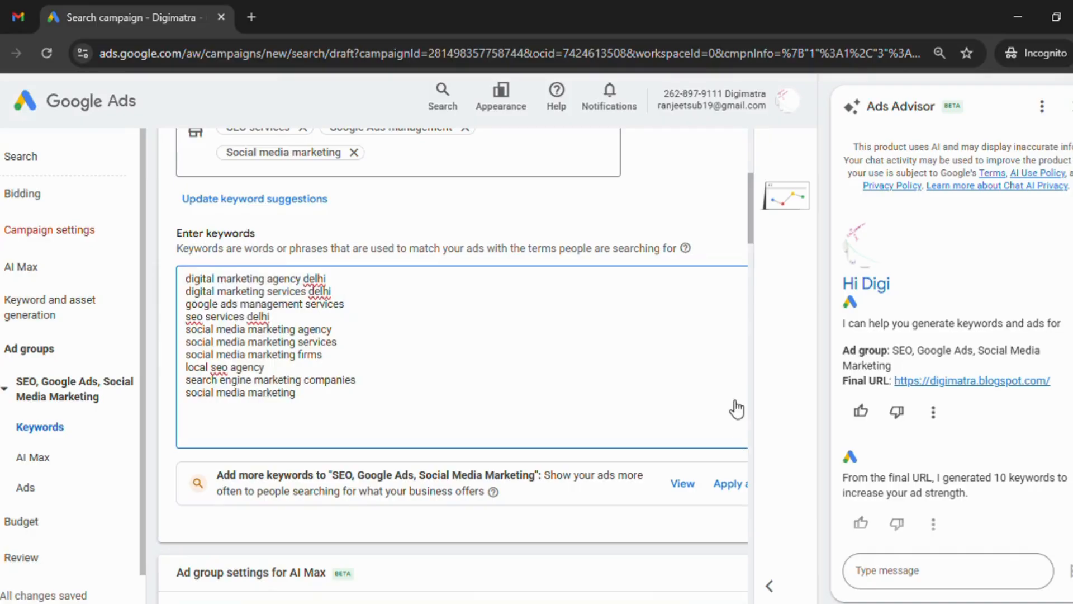
- Apply all recommended additional keywords to the SEO, Google Ads, Social Media Marketing ad group and check the extended list
scroll(453, 336, "down", 2)
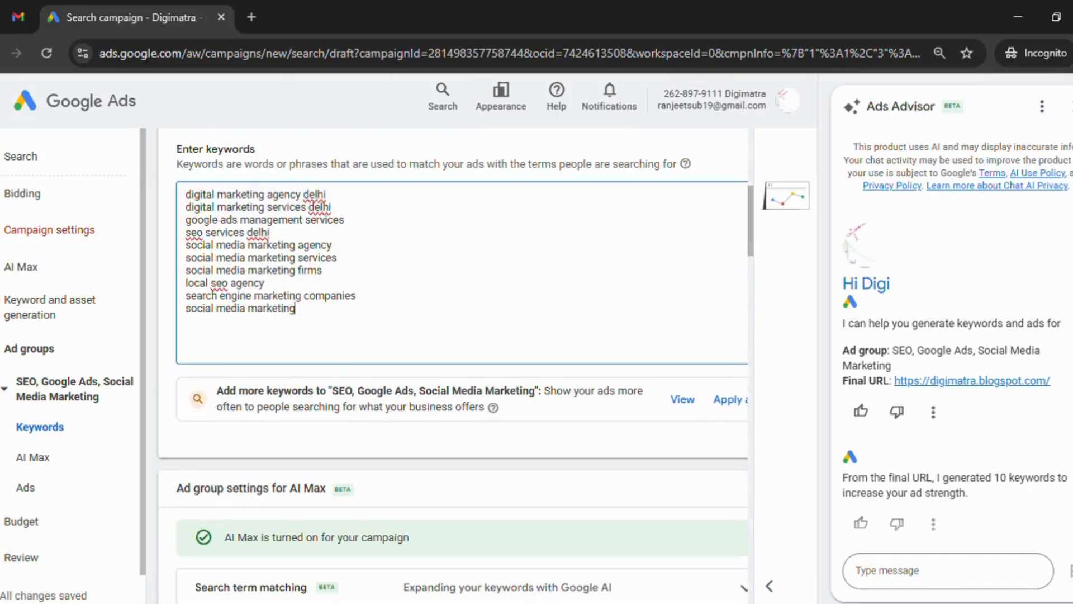
left_click(730, 399)
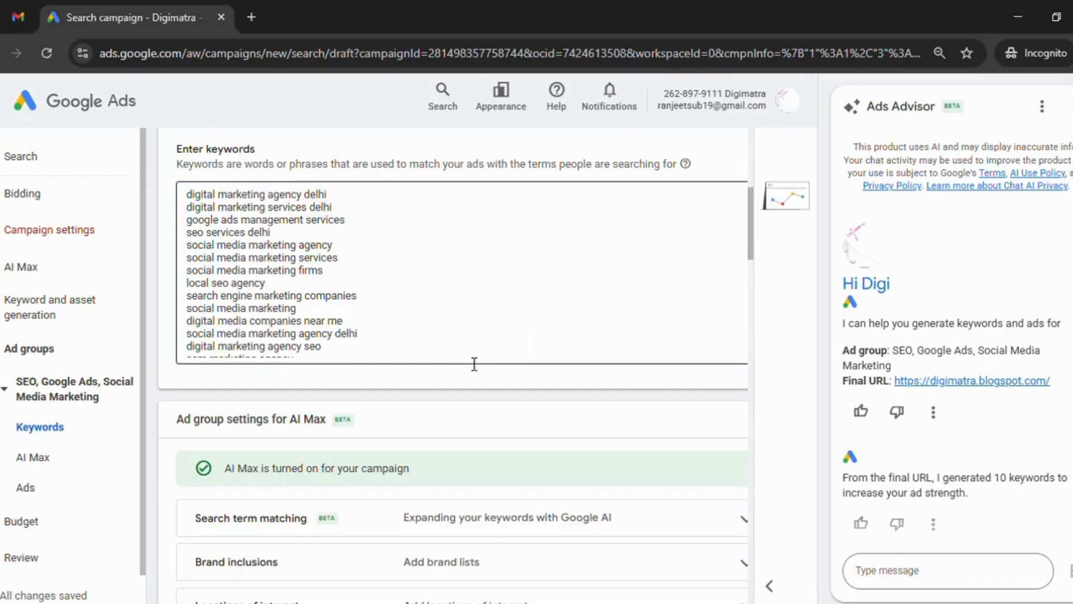
scroll(470, 358, "down", 2)
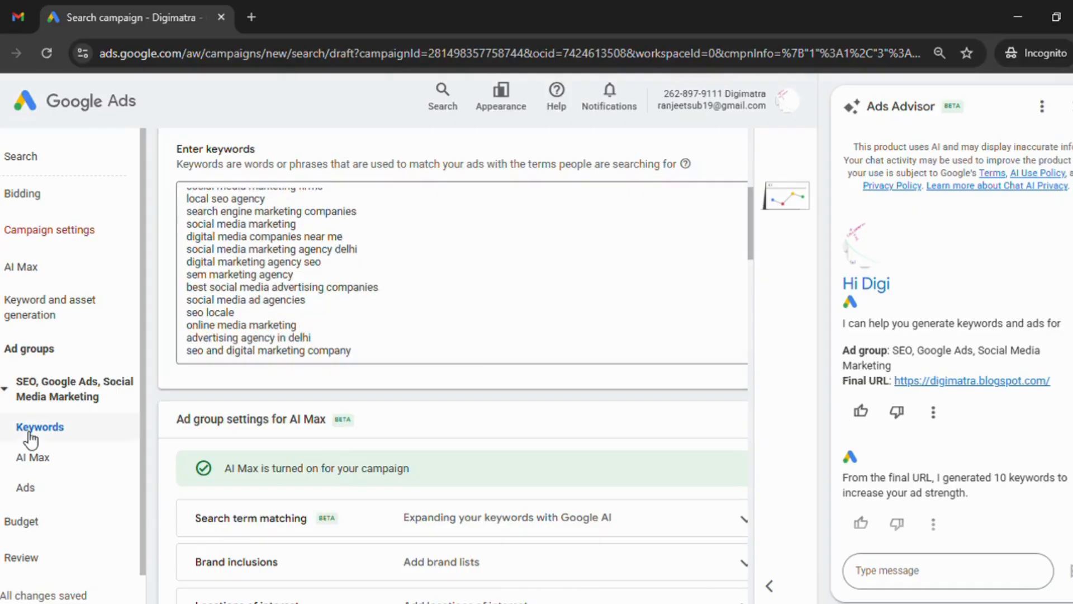
- Look over the ad group's AI Max settings, its ad assets and its keyword list once more
left_click(61, 460)
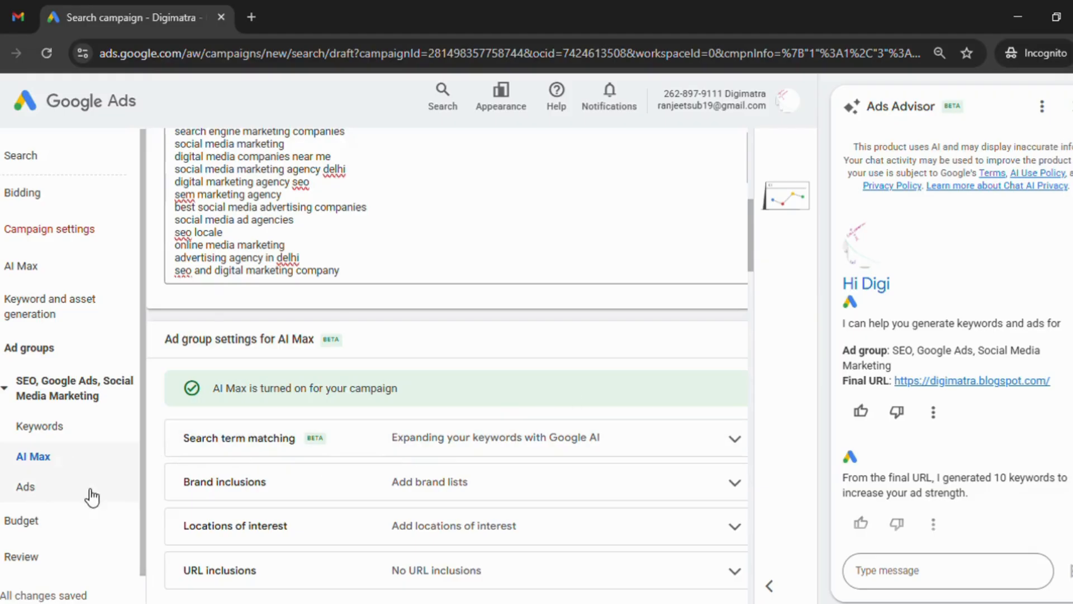
scroll(439, 429, "down", 15)
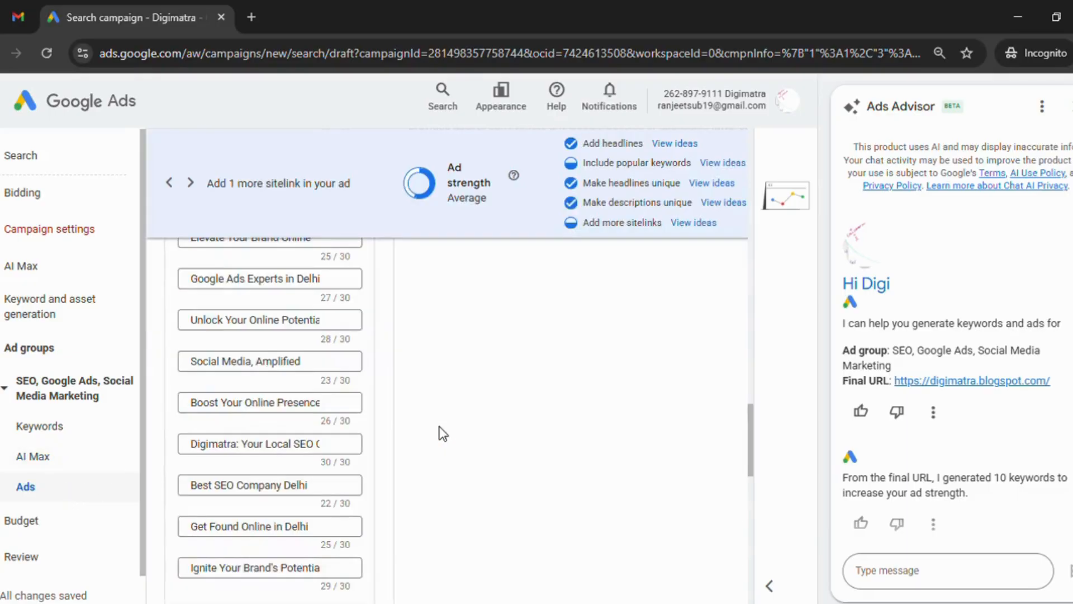
scroll(442, 433, "up", 10)
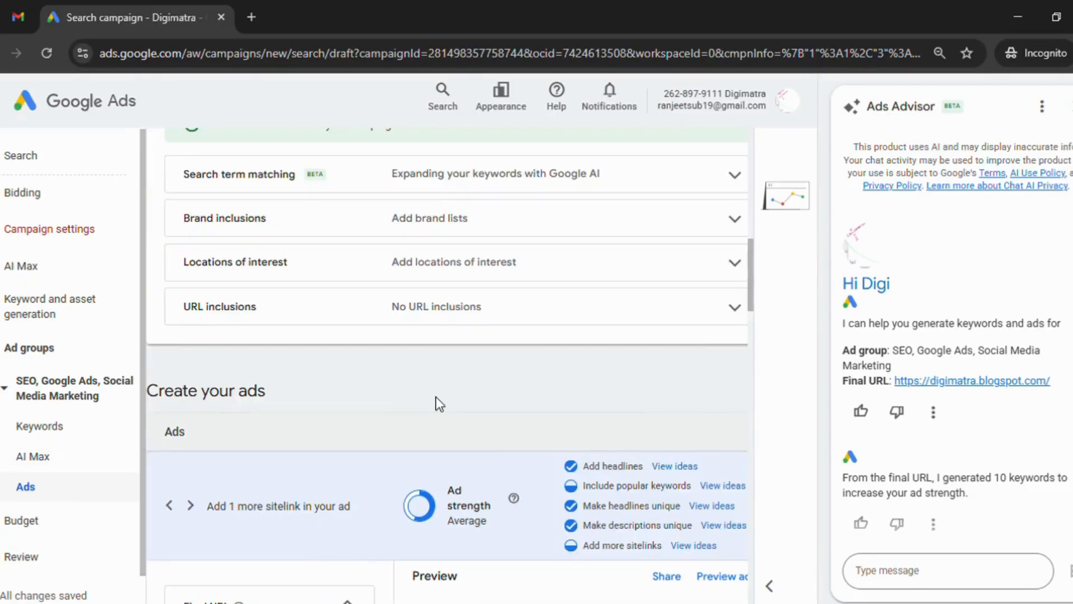
scroll(435, 397, "down", 6)
scroll(435, 397, "up", 6)
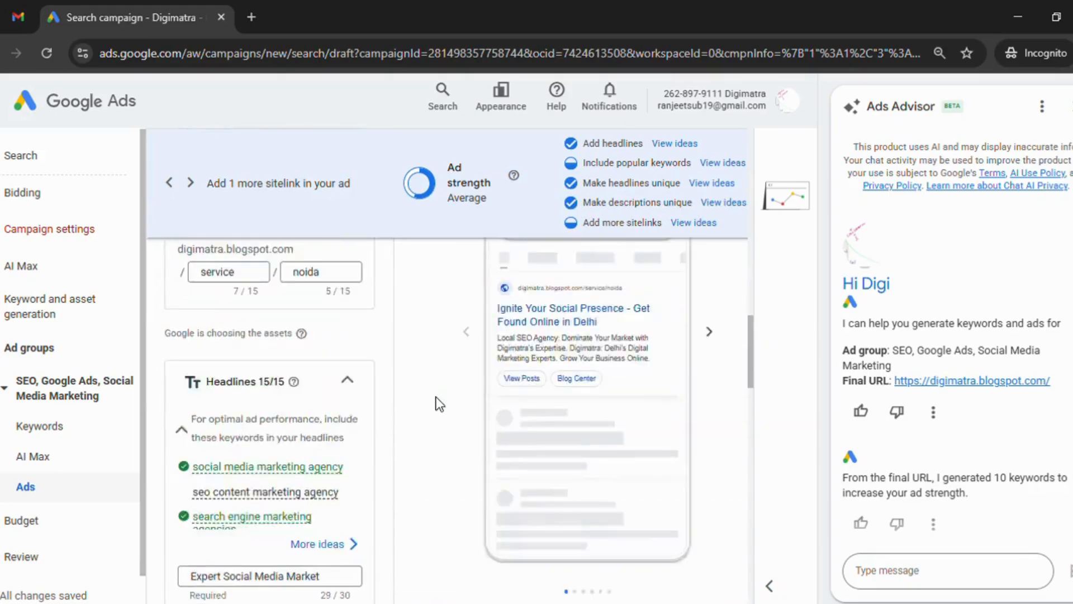
scroll(435, 397, "up", 6)
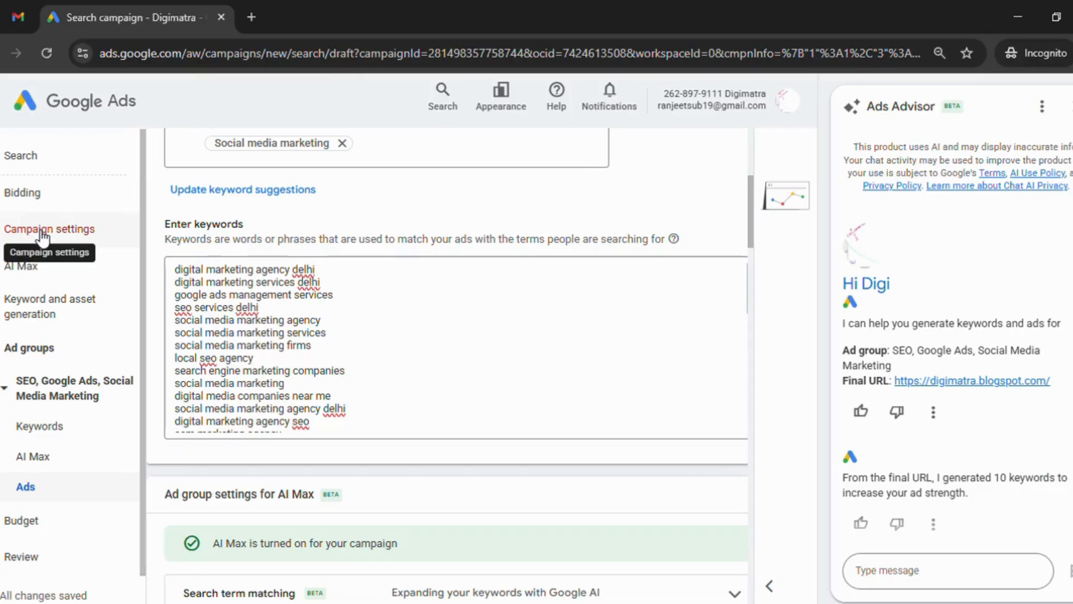
- Review the campaign settings for networks, locations, languages, EU political ads, audience segments and ad schedule, expanding the EU political ads section
left_click(475, 339)
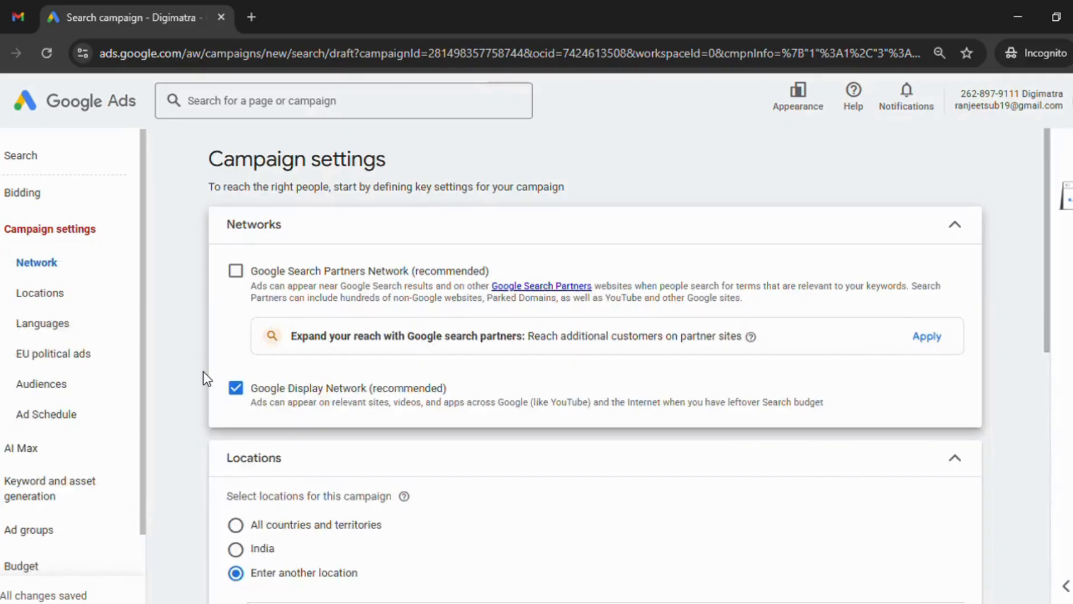
scroll(198, 378, "down", 6)
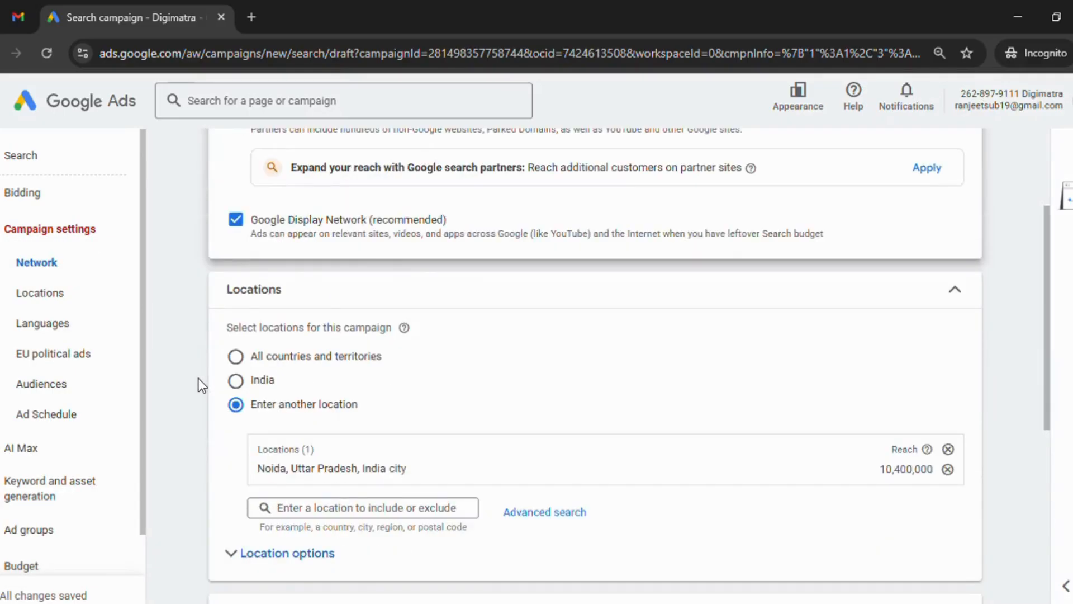
scroll(198, 385, "down", 4)
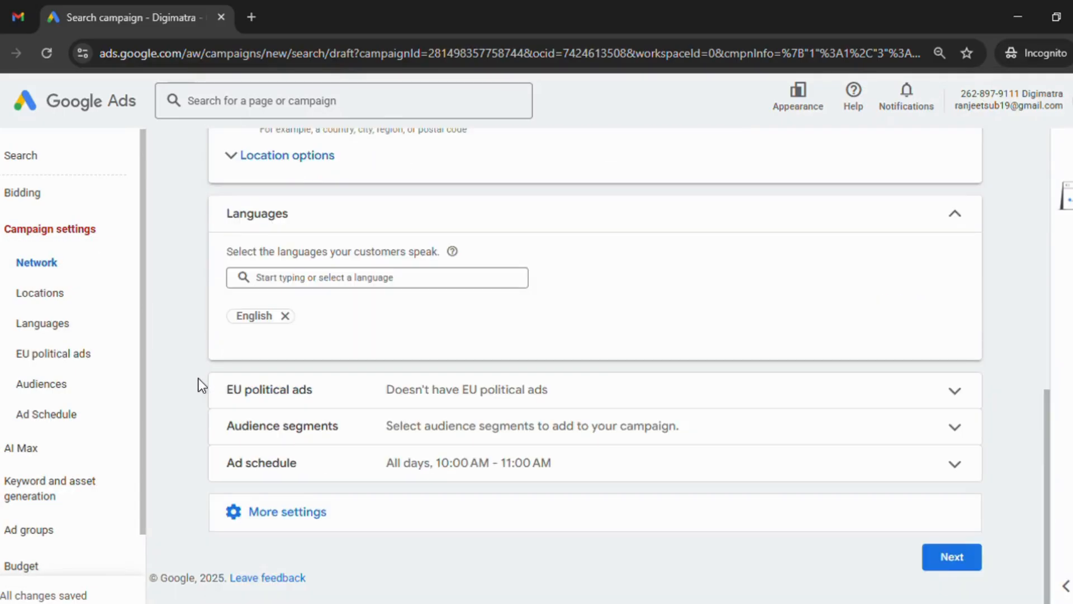
left_click(233, 396)
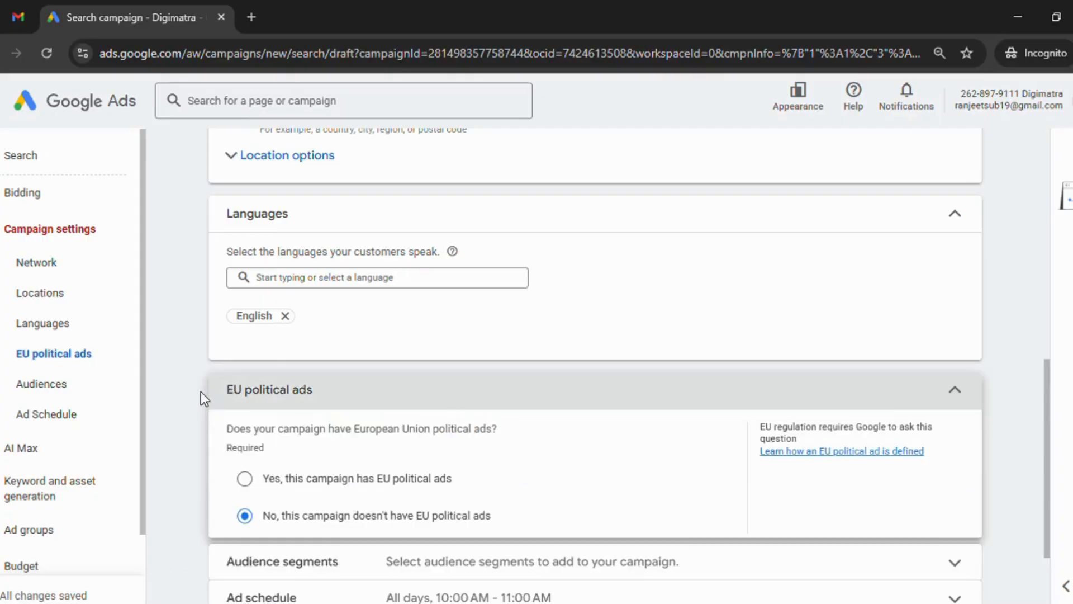
scroll(200, 391, "down", 2)
scroll(467, 425, "down", 1)
scroll(466, 426, "up", 12)
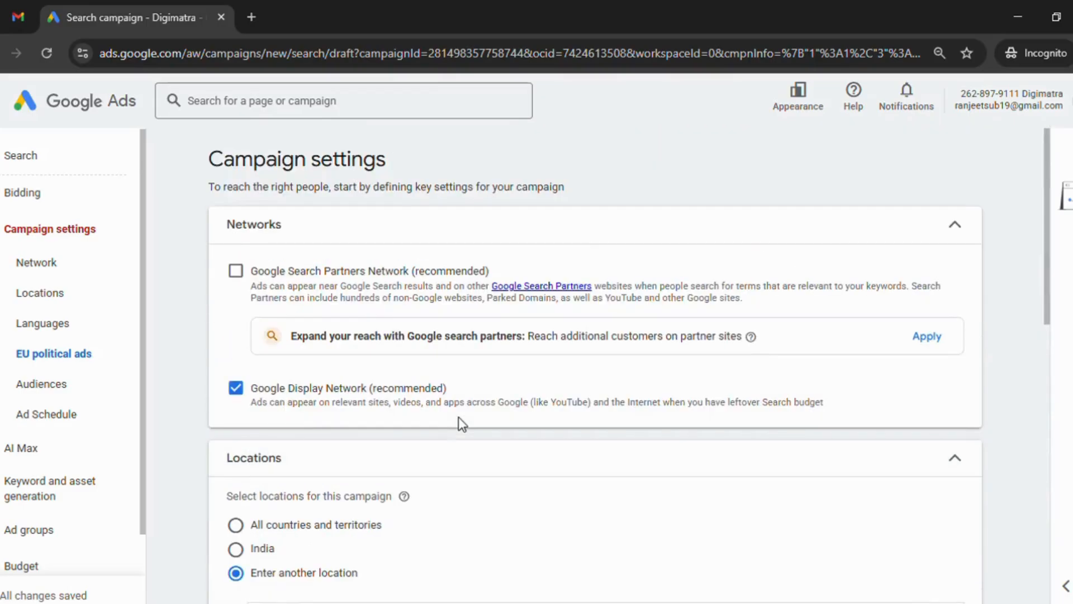
scroll(458, 417, "down", 10)
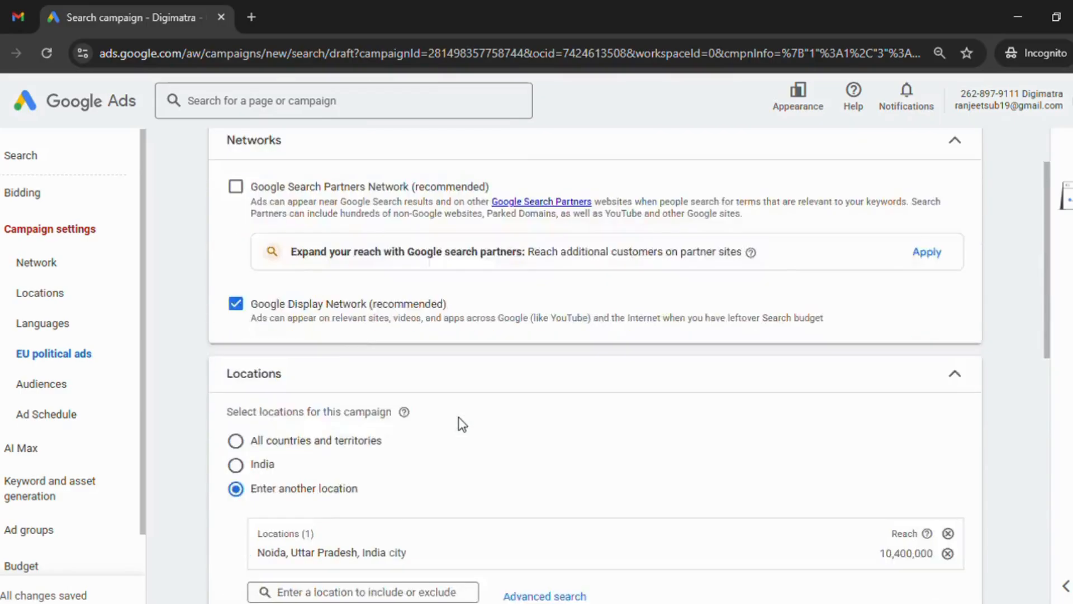
scroll(465, 424, "down", 2)
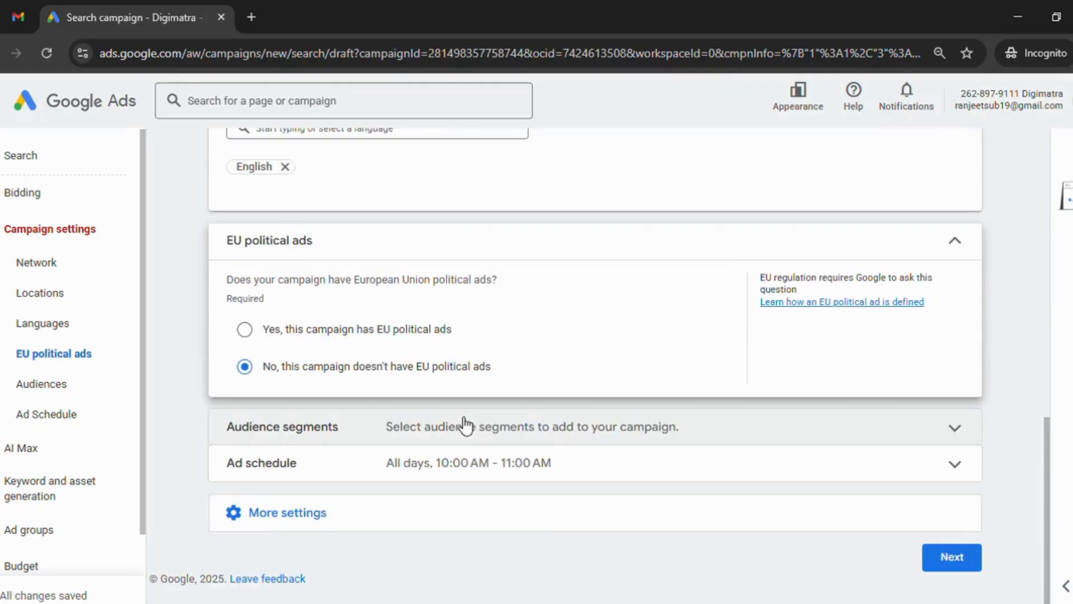
- Proceed from the campaign settings to AI Max and cancel the identity confirmation request
left_click(944, 562)
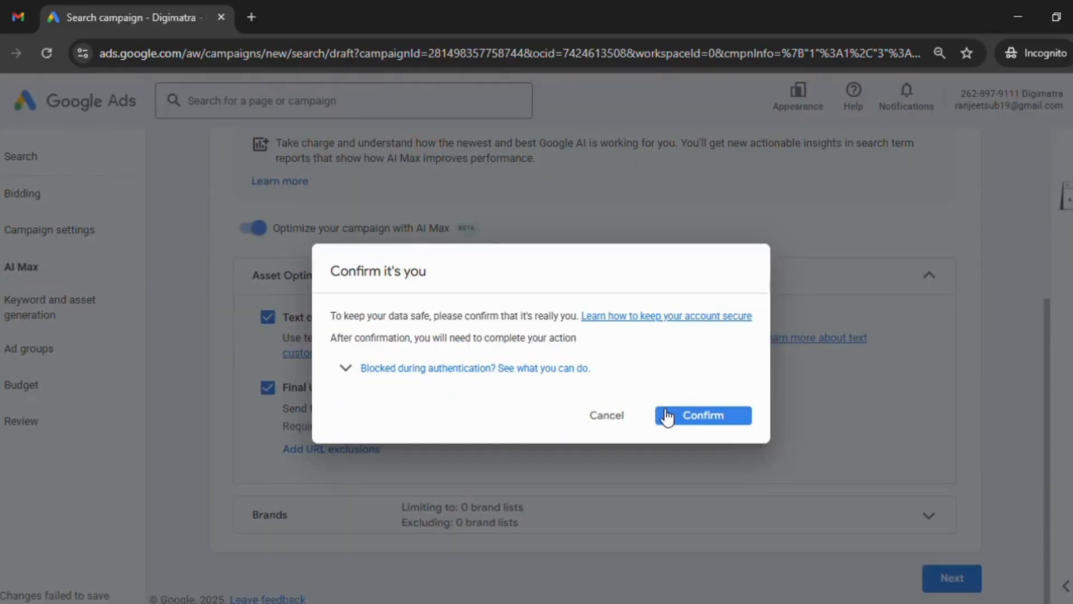
left_click(600, 421)
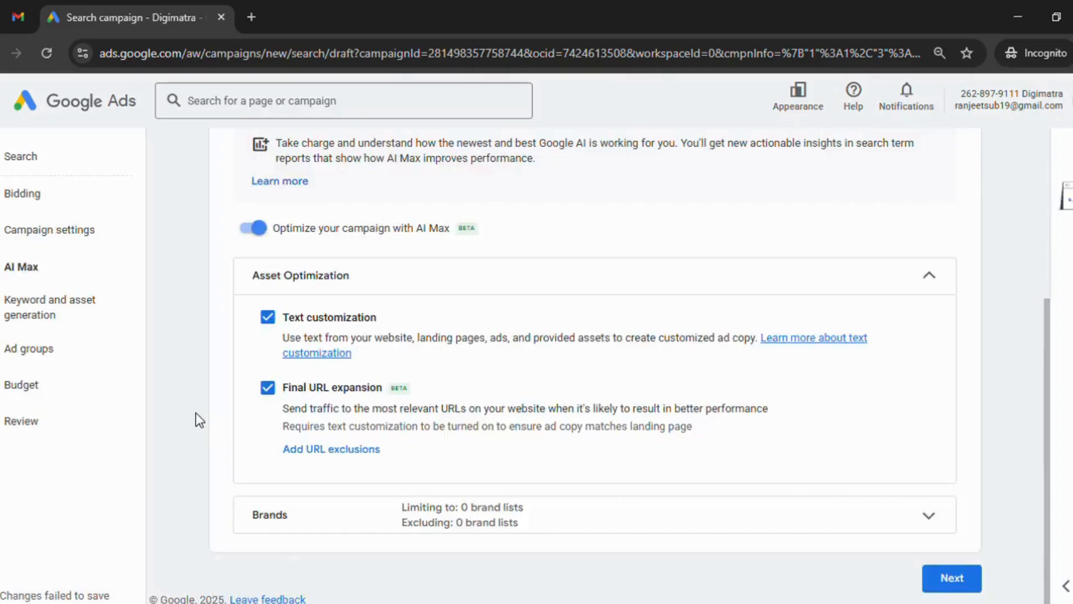
- Set a custom average daily budget of ₹1000 for the campaign and check the budget options
left_click(52, 384)
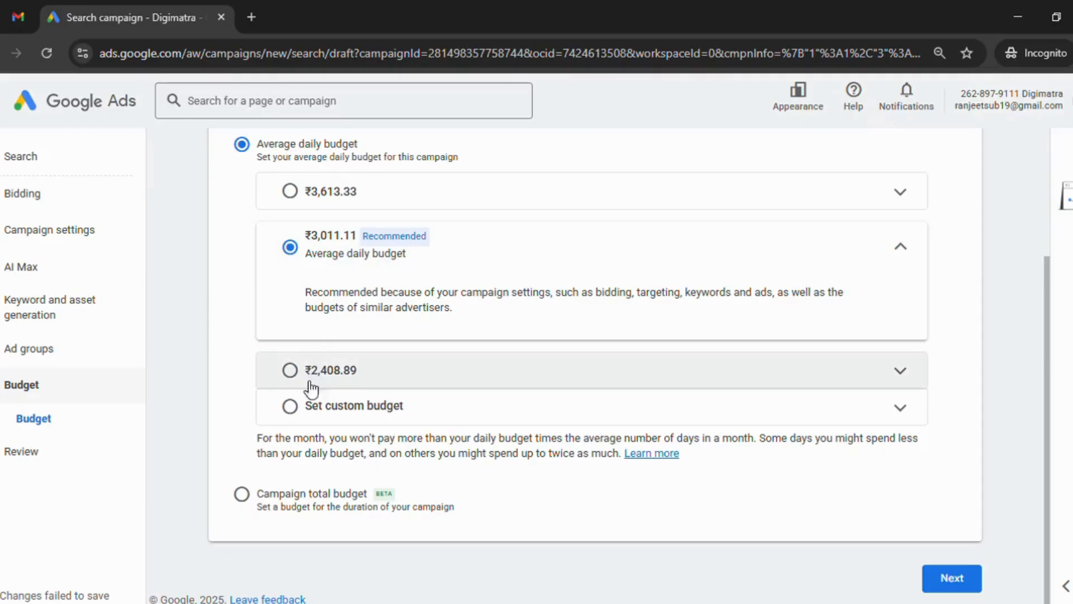
left_click(414, 398)
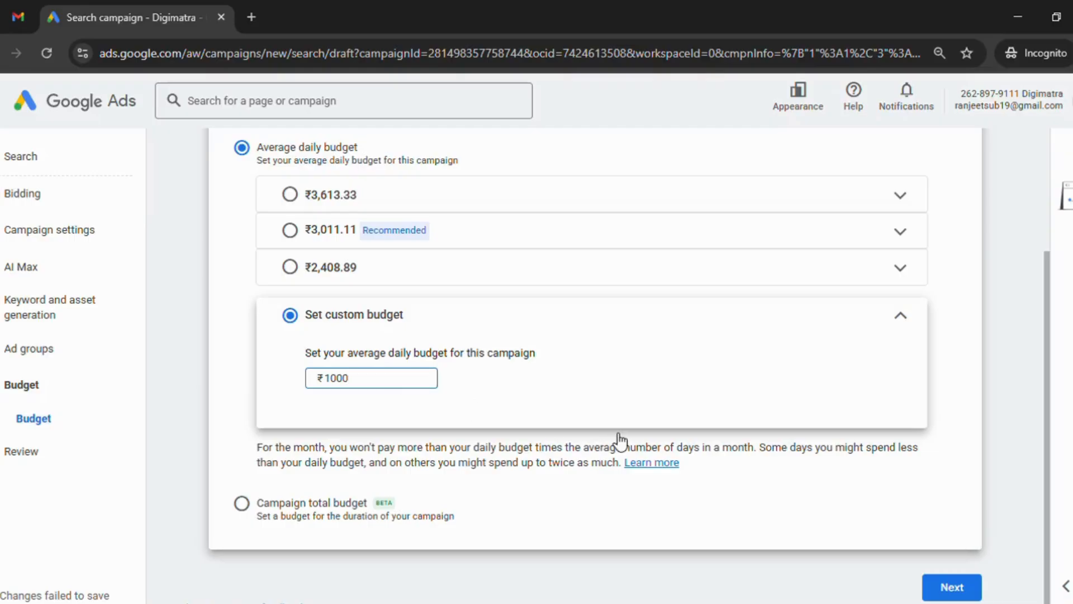
scroll(523, 419, "down", 2)
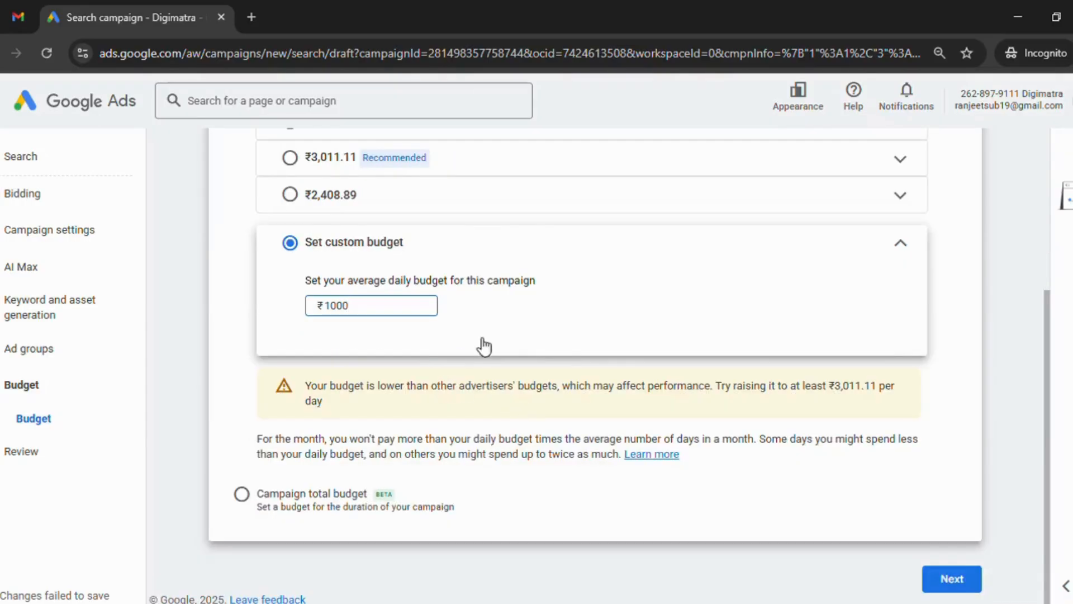
scroll(475, 411, "up", 2)
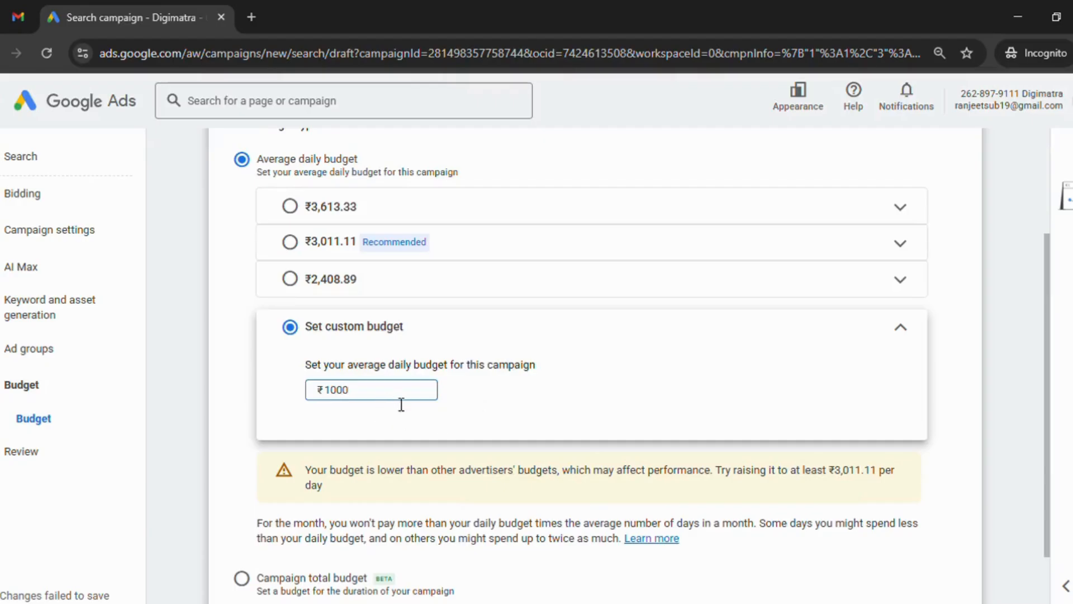
scroll(444, 414, "down", 2)
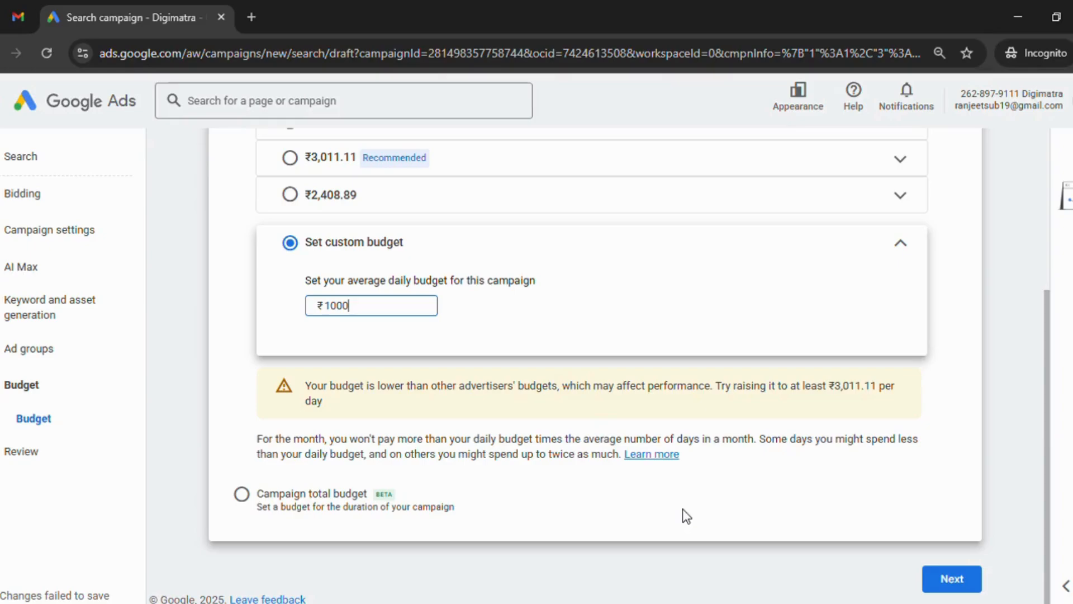
- Continue to the campaign review and look over the campaign name, type, goal, bidding and settings summary
left_click(951, 579)
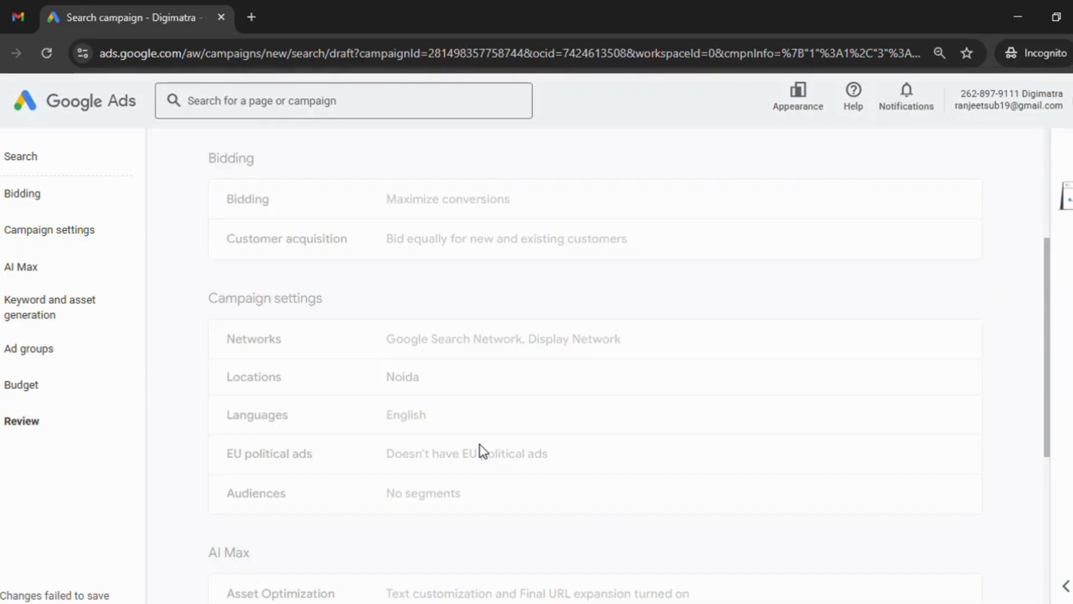
scroll(205, 422, "up", 5)
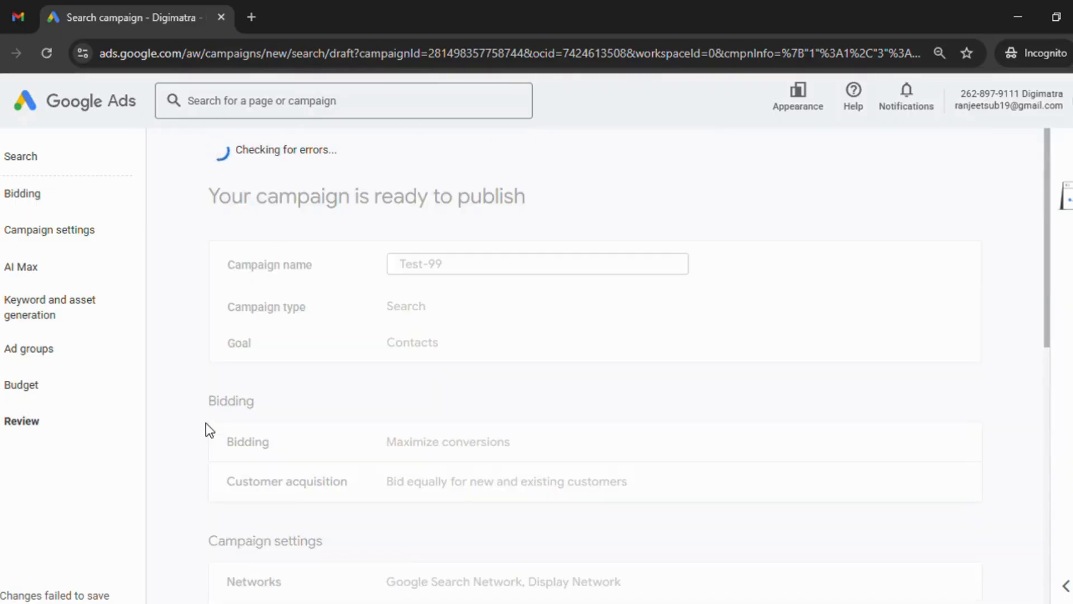